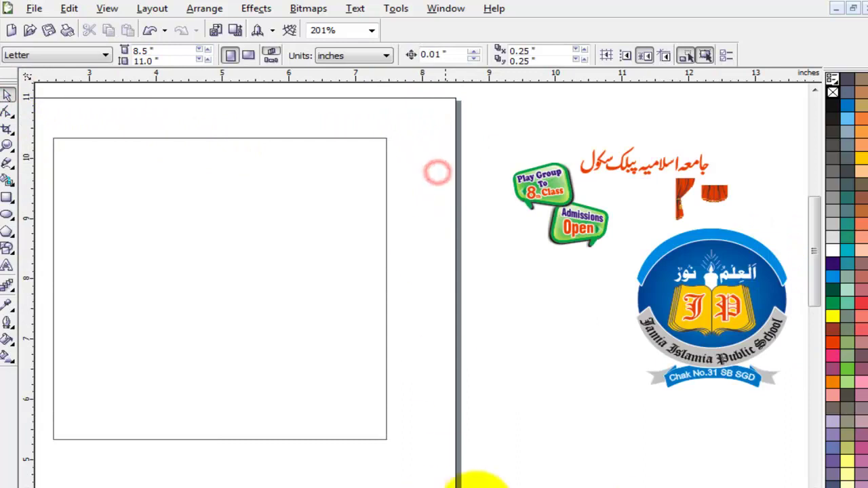
Fill the empty square with a radial gradient running from a pale yellow centre to green edges
scroll(665, 483, left, 2)
click(379, 265)
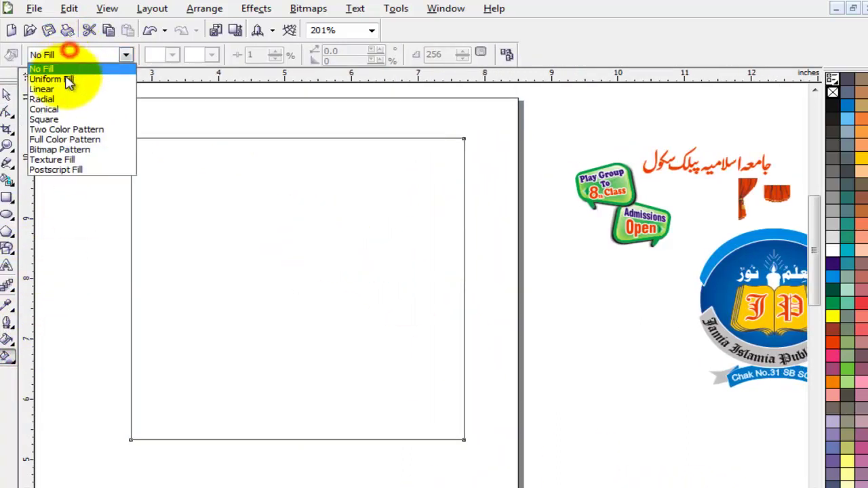
click(52, 100)
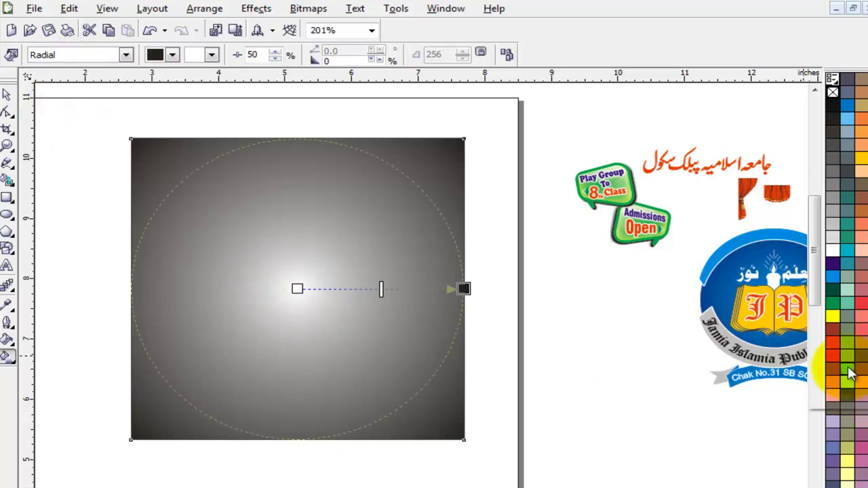
drag(851, 373, 463, 289)
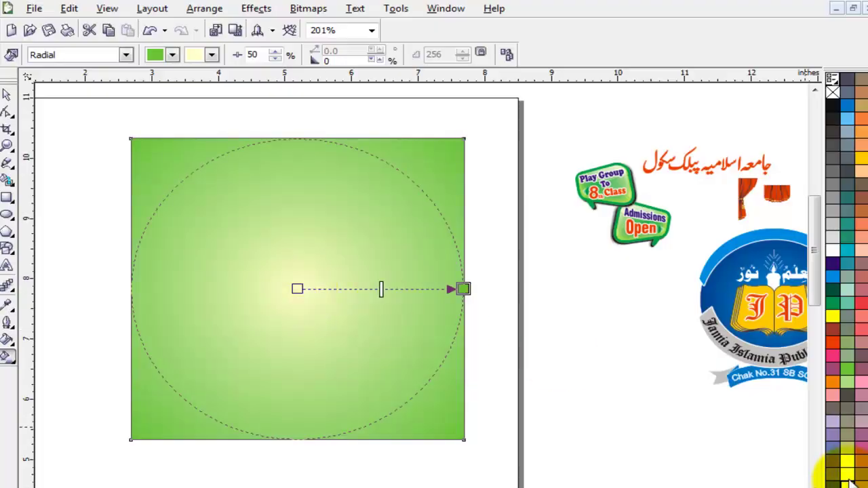
Widen the light area of the square's radial gradient with an extra pale yellow colour stop between its centre and edge
double_click(358, 289)
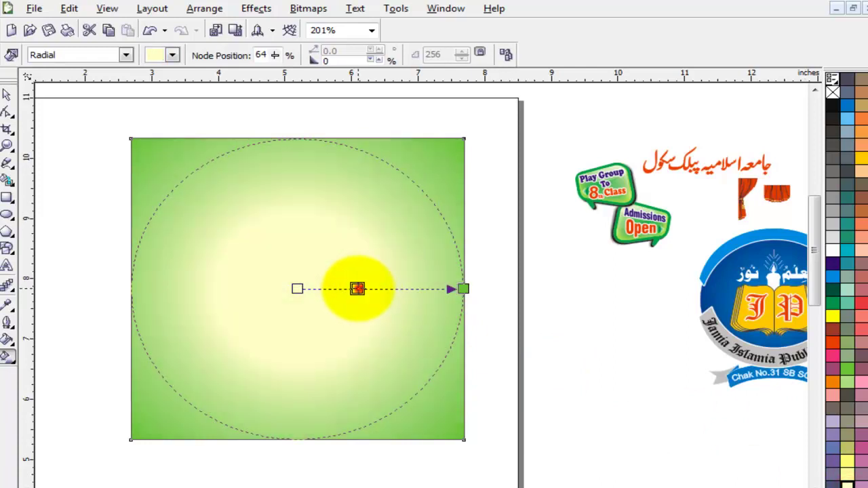
drag(357, 288, 437, 290)
click(303, 290)
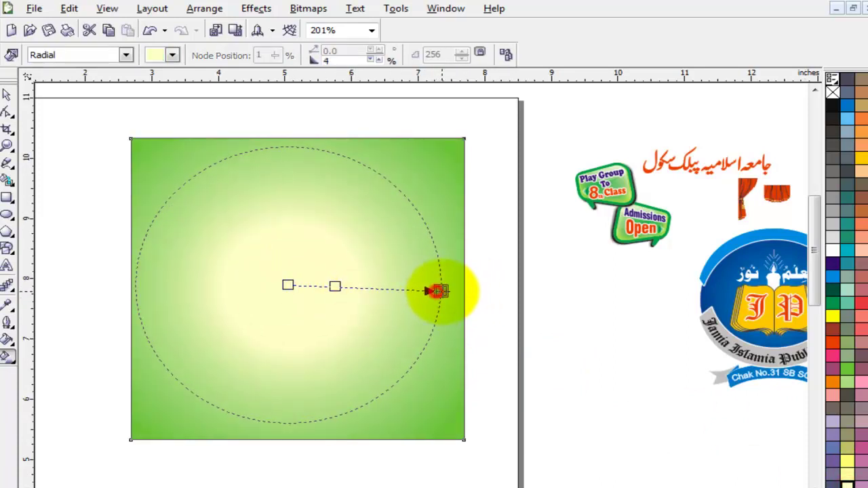
key(ctrl+z)
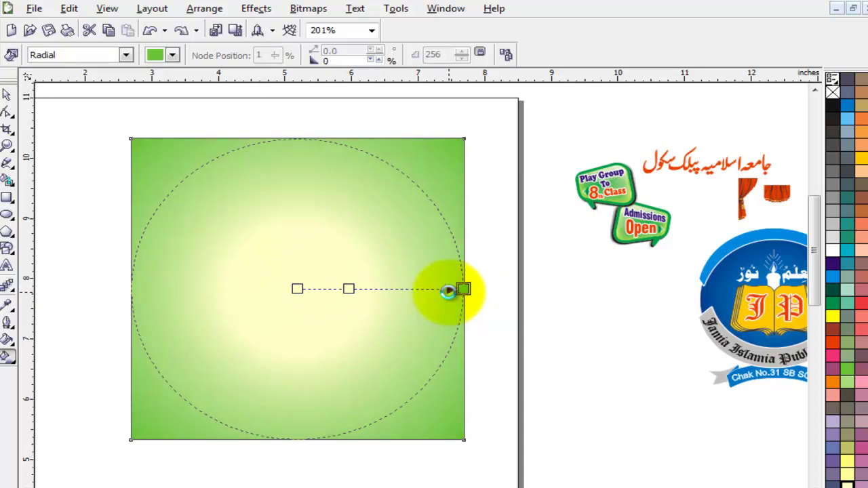
click(6, 95)
click(522, 310)
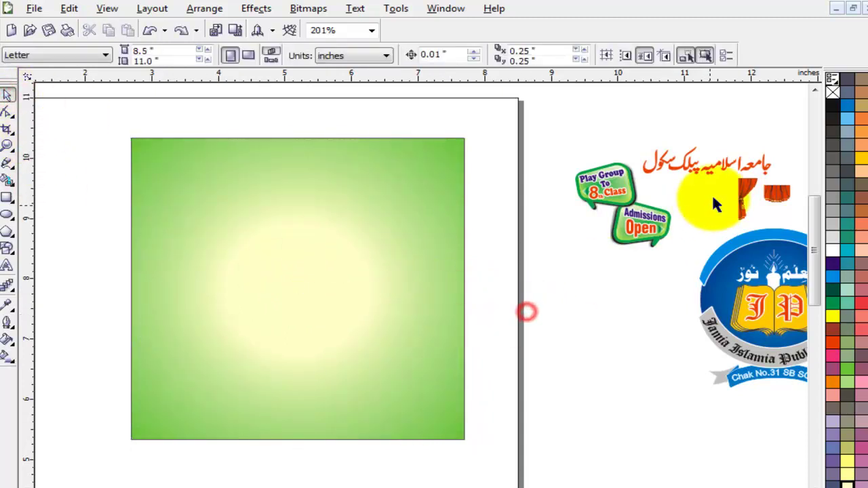
Move the side curtain image onto the square's upper-left area and enlarge it to about 1.03 by 2.52 inches
click(748, 192)
drag(625, 261, 174, 192)
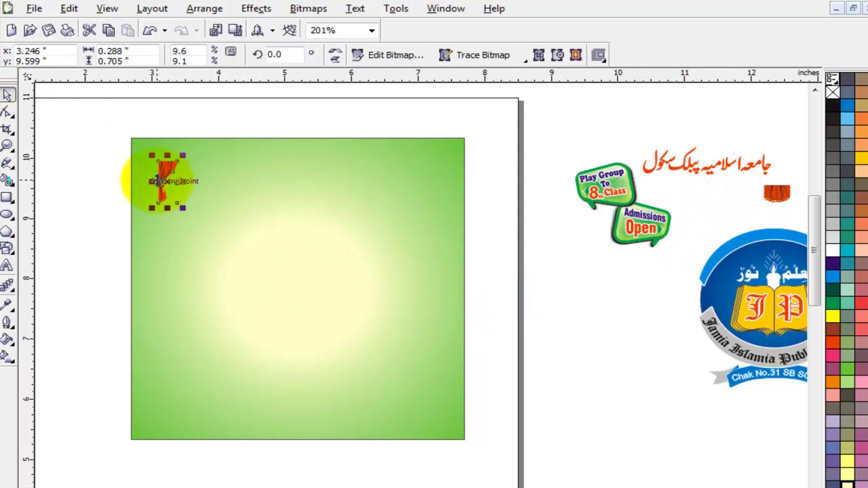
drag(180, 157, 200, 115)
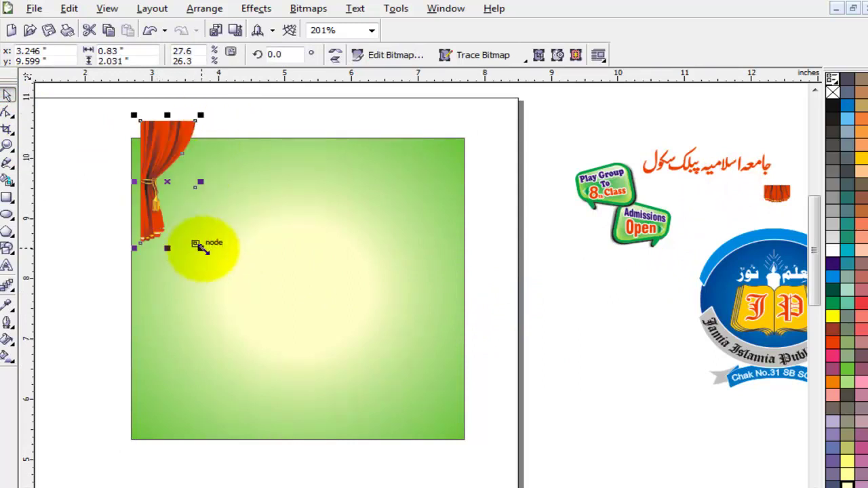
shift+click(203, 249)
drag(253, 362, 207, 262)
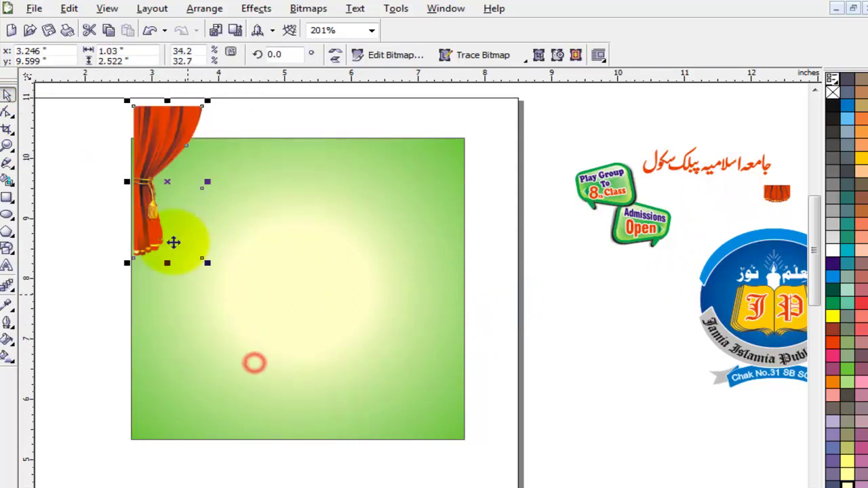
Align the side curtain with the square's top-left corner and enlarge it to about 1.16 by 2.83 inches
drag(170, 139, 174, 163)
click(310, 193)
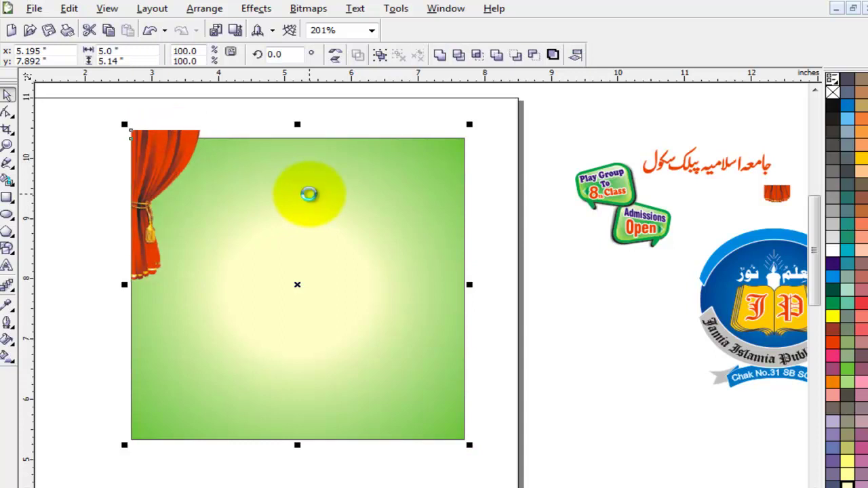
click(236, 124)
click(165, 174)
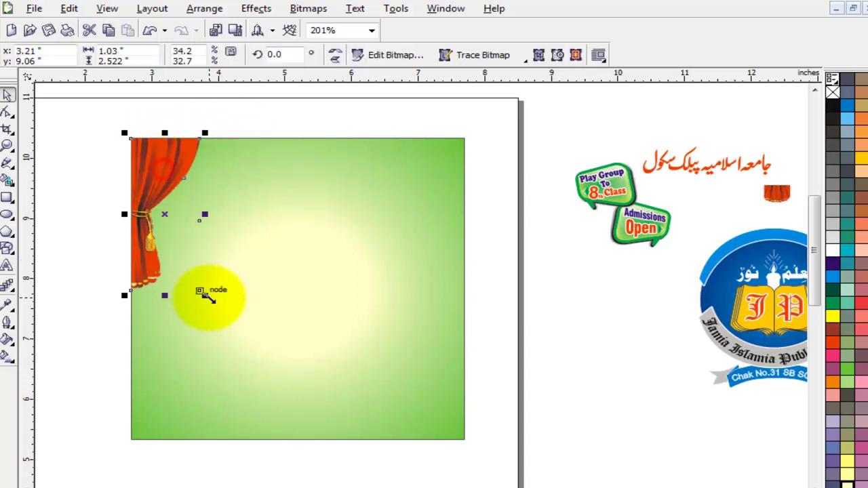
drag(204, 291, 233, 317)
click(101, 209)
Duplicate the left curtain, mirror the copy horizontally and align it with the square's right edge
drag(153, 194, 265, 194)
key(ctrl+z)
drag(162, 175, 274, 175)
right_click(274, 175)
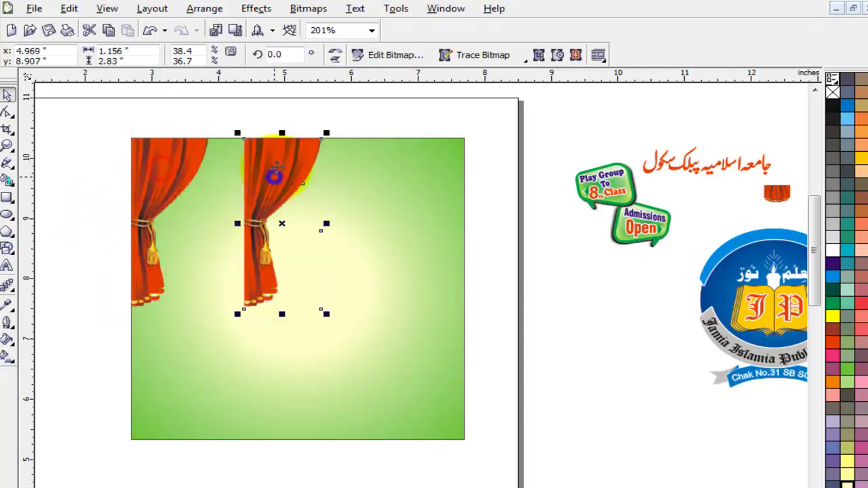
click(334, 54)
click(418, 197)
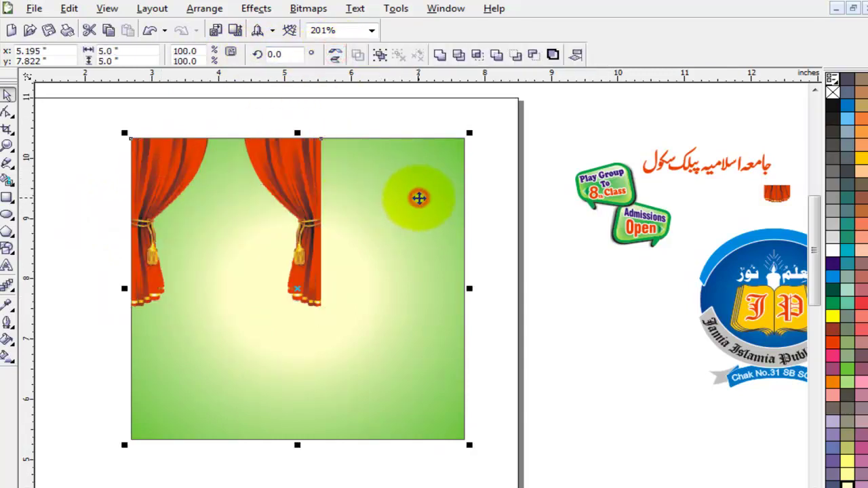
key(r)
click(504, 178)
Place the short curtain at the square's top edge, sized about 1.11 by 0.86 inches, and add a centred copy beside it
drag(779, 196, 278, 194)
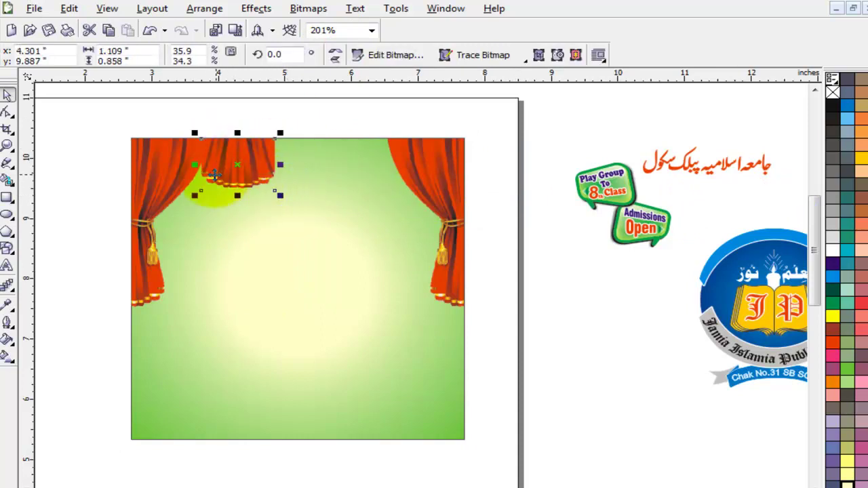
scroll(214, 175, up, 1)
drag(458, 266, 561, 259)
shift+click(316, 343)
click(457, 196)
scroll(561, 260, down, 2)
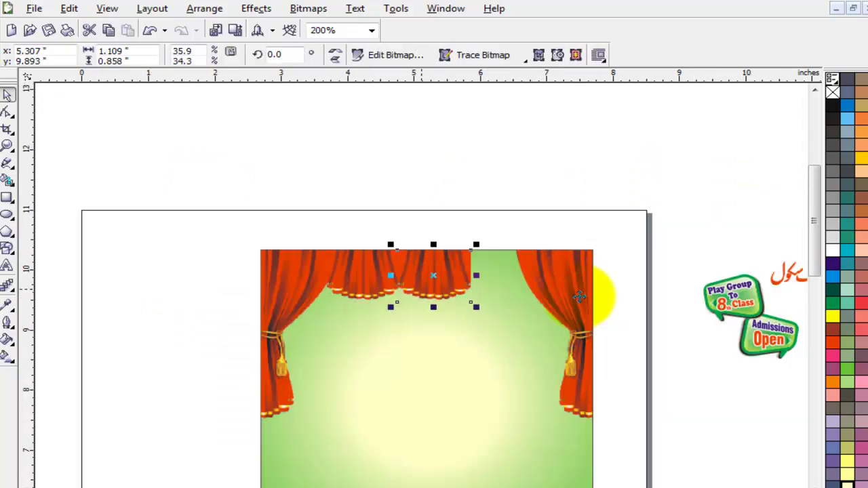
Add a third short curtain next to the right side curtain and group the three short pieces
drag(579, 296, 576, 295)
click(565, 242)
drag(572, 223, 278, 347)
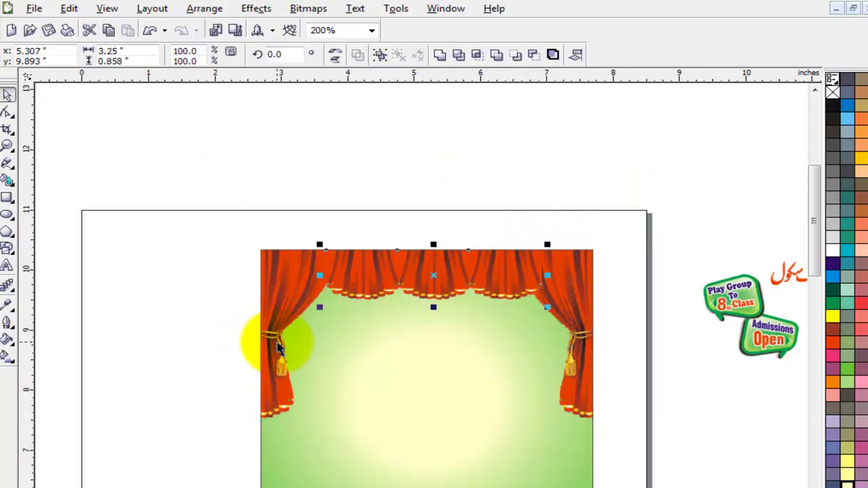
key(ctrl+g)
key(shift+Page_Down)
key(ctrl+z)
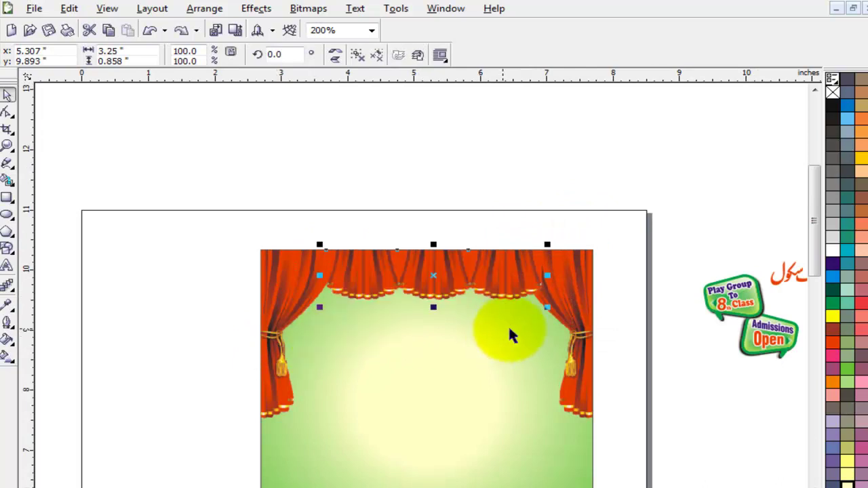
Group both side curtains with the row of short curtains
click(512, 332)
shift+click(280, 314)
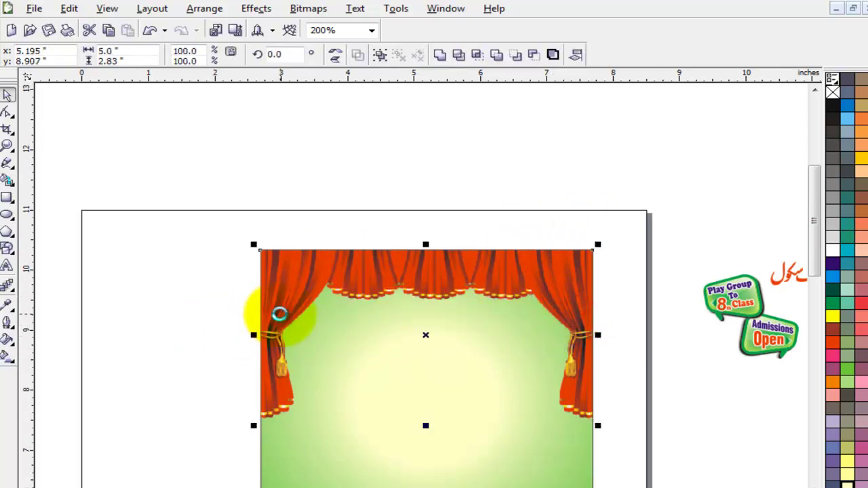
drag(172, 178, 649, 472)
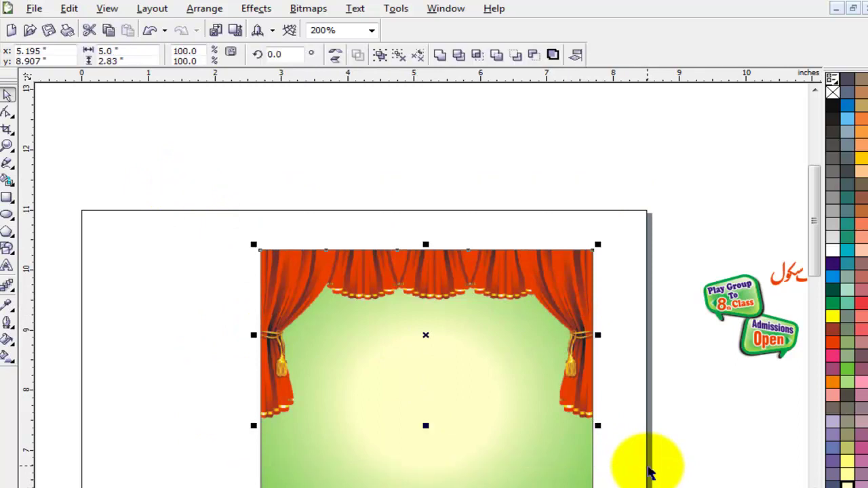
scroll(525, 430, down, 1)
click(488, 307)
key(F4)
click(464, 231)
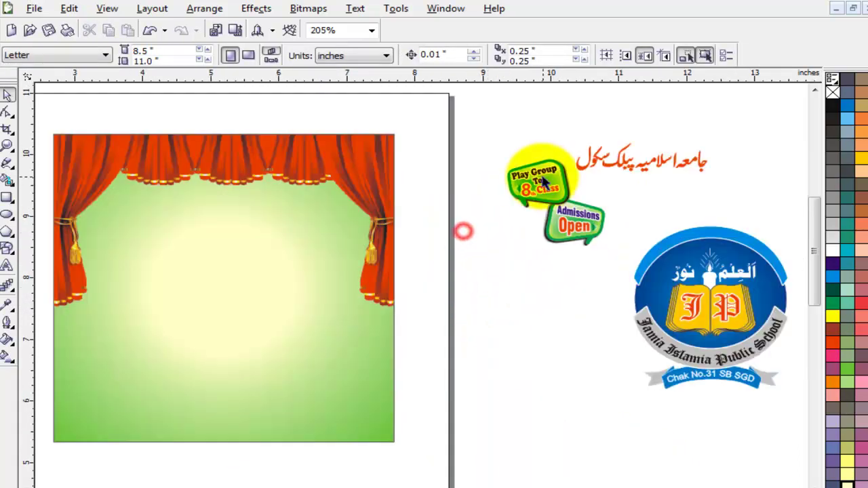
Set the two admission badges aside and place the Urdu school name along the square's bottom, enlarged to about 4.68 by 1.13 inches
drag(543, 182, 461, 375)
drag(576, 217, 493, 319)
drag(652, 159, 233, 417)
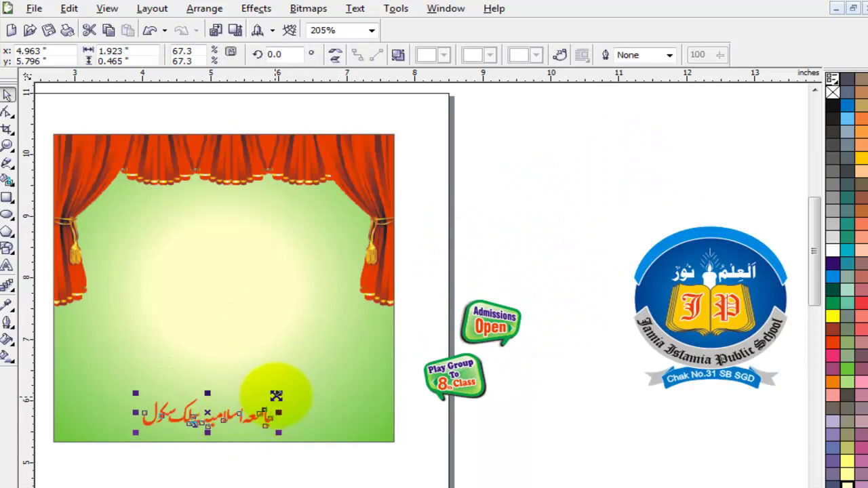
drag(276, 395, 395, 363)
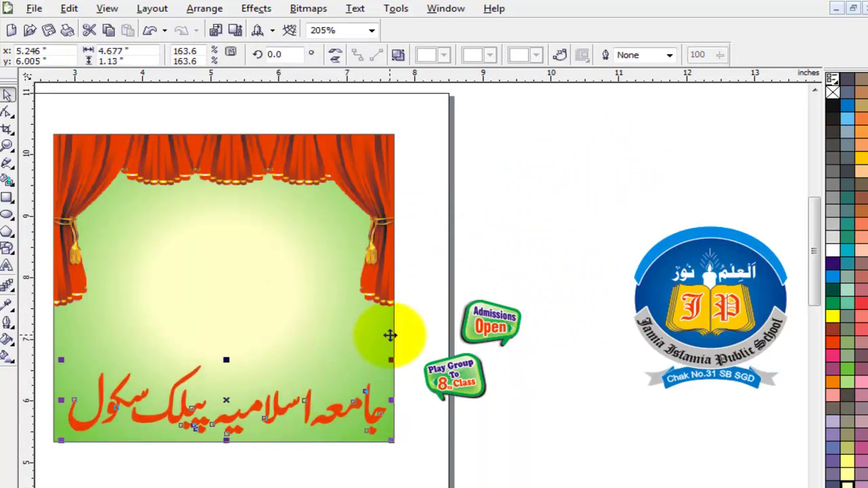
click(390, 333)
click(441, 484)
Move the round school logo onto the square and centre it horizontally and vertically on the background
drag(720, 314, 634, 275)
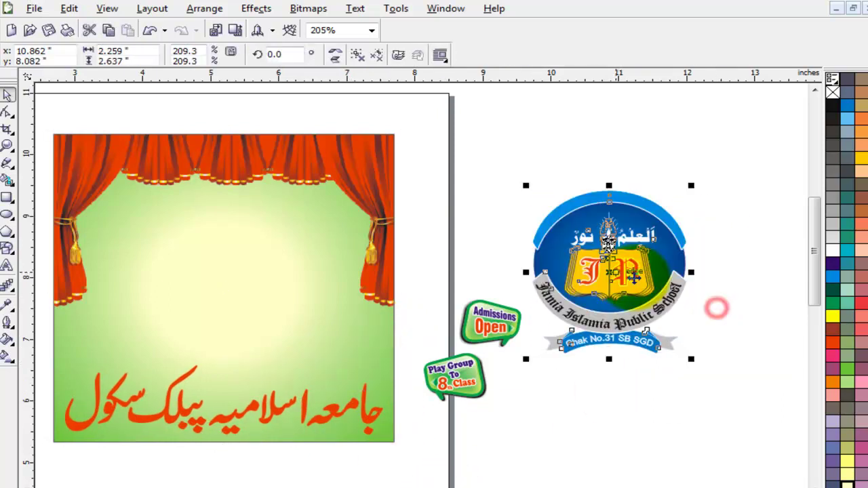
shift+click(219, 273)
key(c)
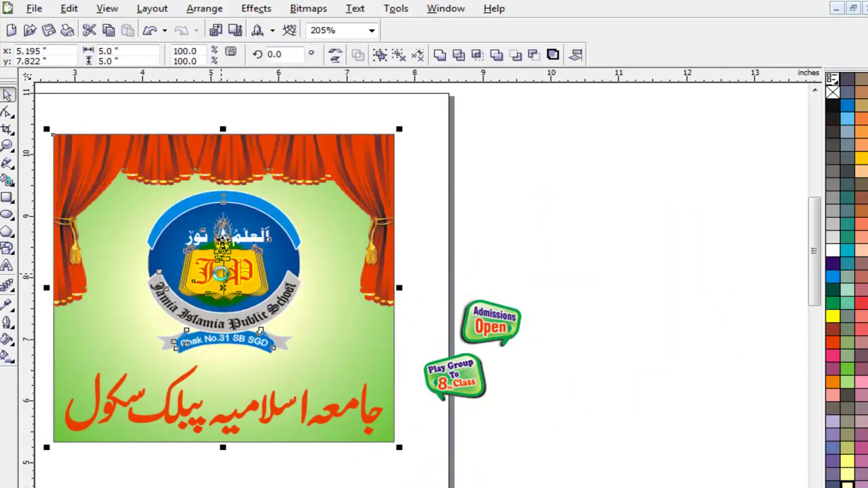
key(e)
click(473, 239)
scroll(583, 483, up, 3)
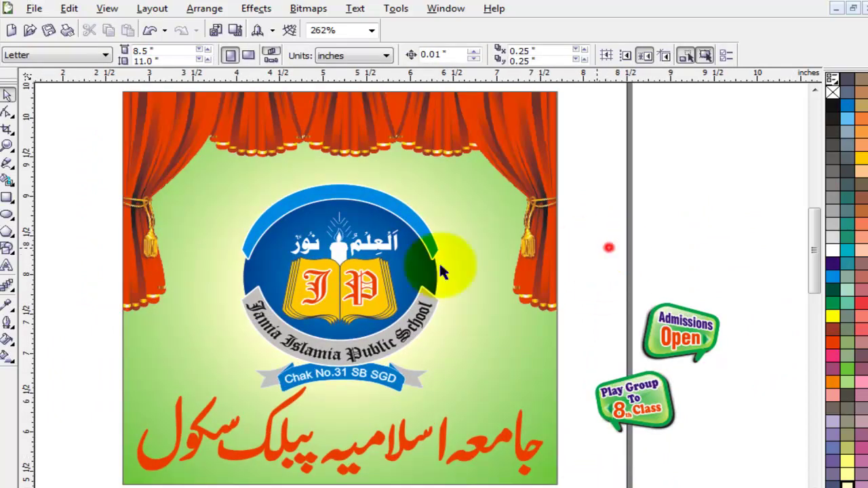
Nudge the school logo slightly upward and scale it down to clear the Urdu school name
click(390, 266)
drag(370, 263, 370, 260)
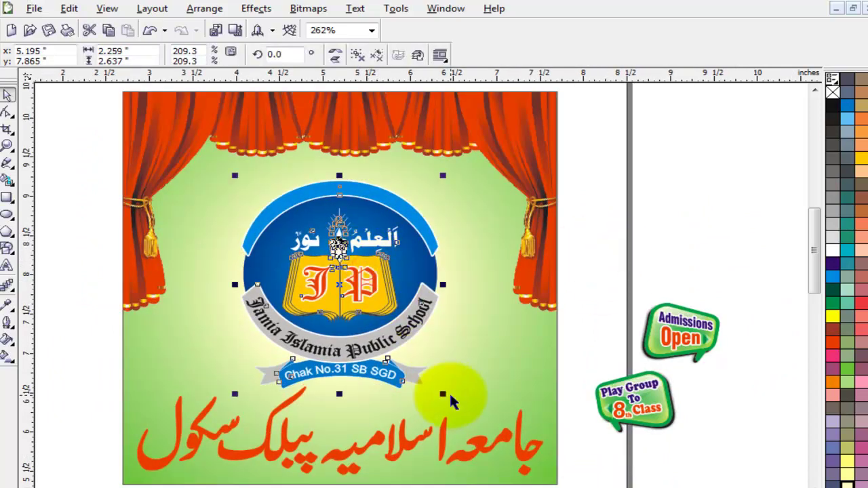
drag(443, 394, 428, 378)
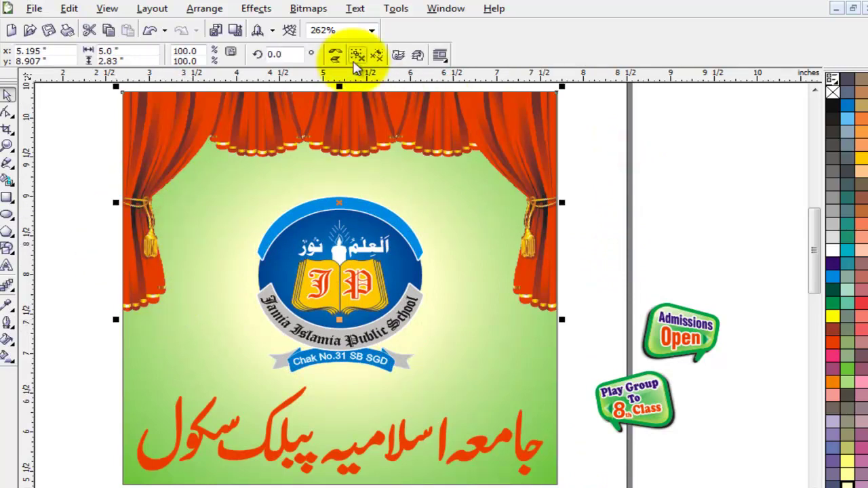
Ungroup the curtains and enlarge the left side curtain to about 1.49 by 3.64 inches from the top-left corner
click(356, 54)
click(639, 182)
click(140, 269)
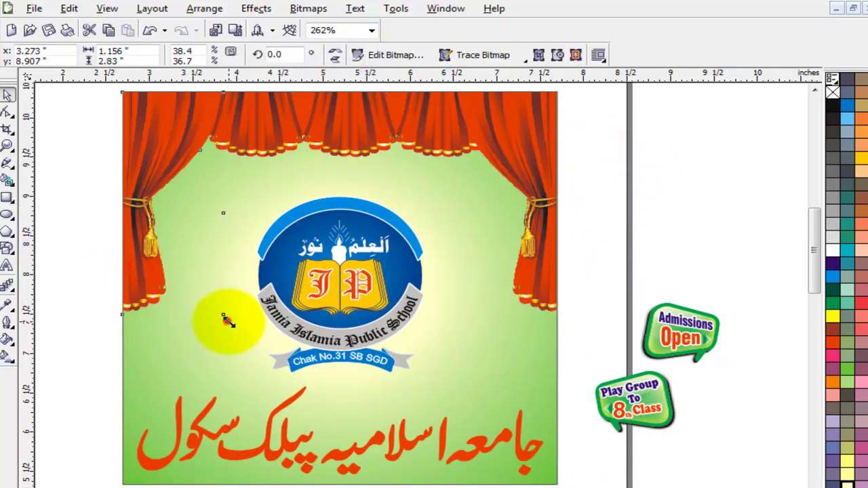
drag(223, 316, 257, 377)
click(78, 326)
Delete the smaller right side curtain and scale the row of short curtains down to about 2.38 by 0.63 inches
drag(525, 146, 621, 145)
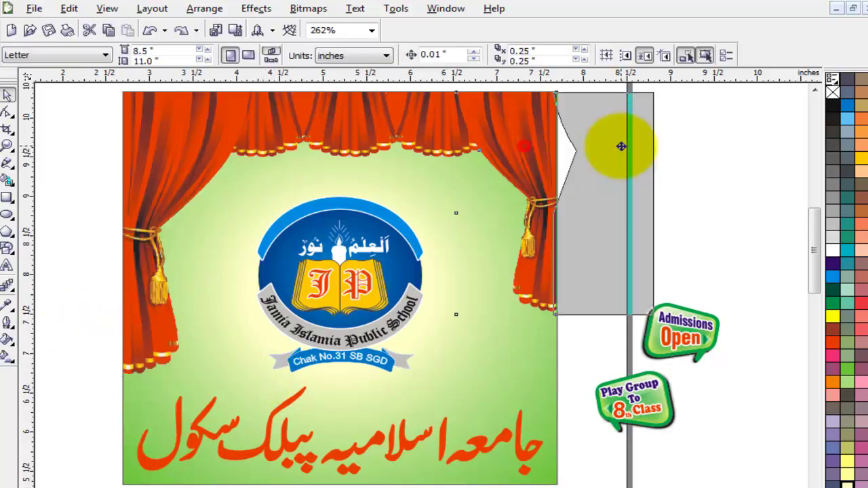
key(Delete)
click(439, 135)
drag(496, 165, 421, 165)
click(684, 202)
Duplicate the enlarged left curtain, mirror the copy horizontally and align it with the square's right edge
drag(168, 166, 411, 169)
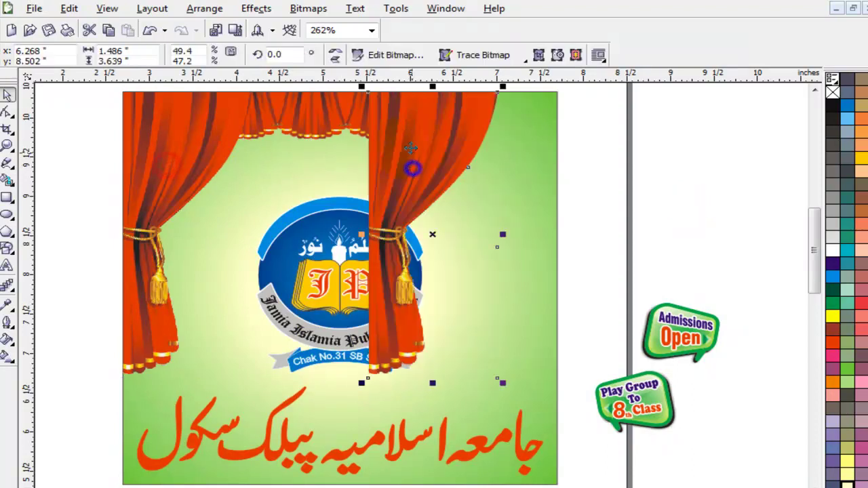
click(335, 55)
shift+click(549, 344)
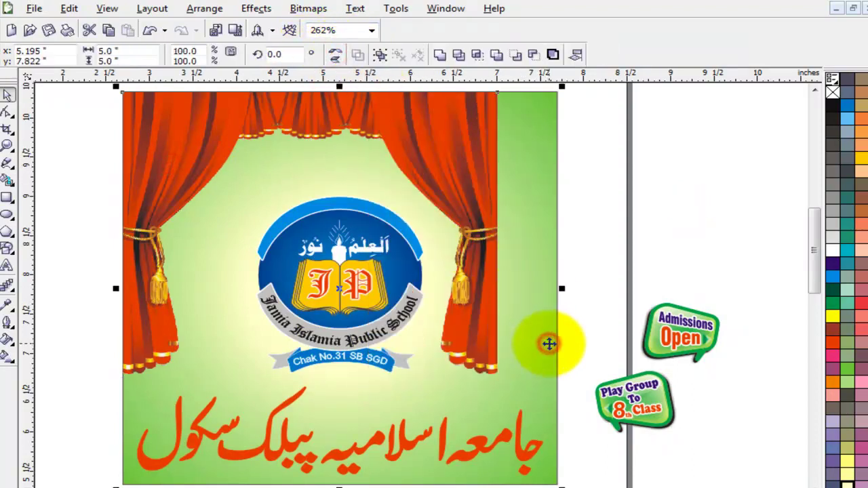
key(r)
click(606, 242)
Ungroup the row of short curtains, add a fourth copy at its right end and group the four pieces
click(389, 106)
drag(421, 146, 449, 157)
key(ctrl+z)
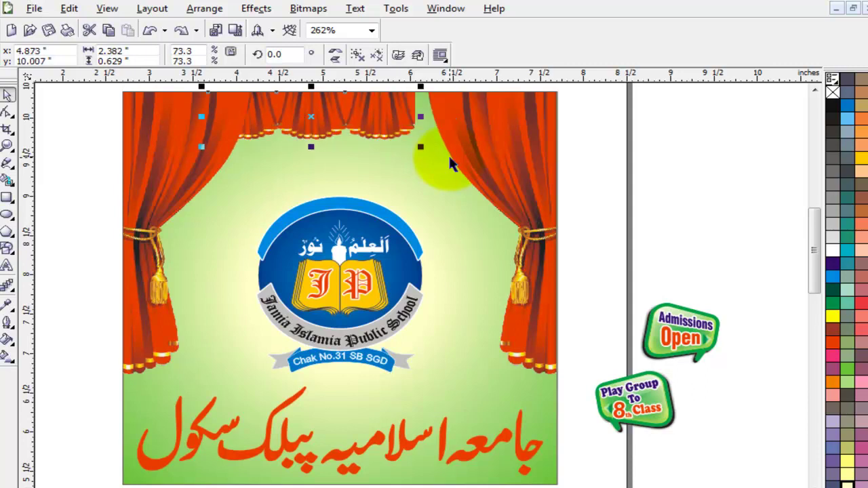
click(358, 55)
click(589, 167)
drag(382, 117, 445, 116)
scroll(611, 93, up, 2)
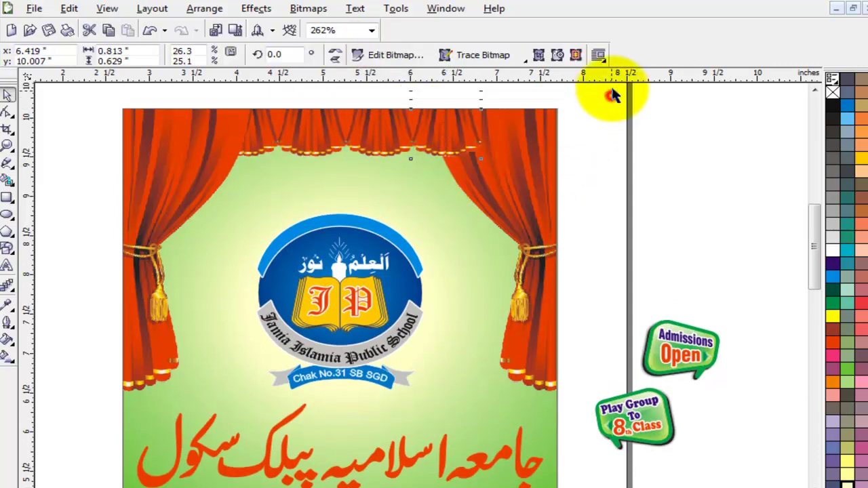
drag(533, 102, 194, 224)
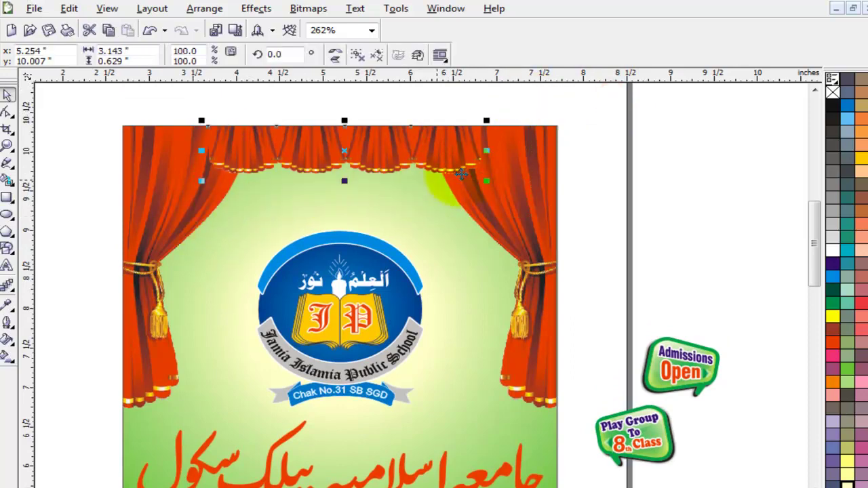
Shrink the row of short curtains slightly, centre it along the square's upper edge behind the side curtains, and select all curtain pieces
drag(486, 182, 481, 180)
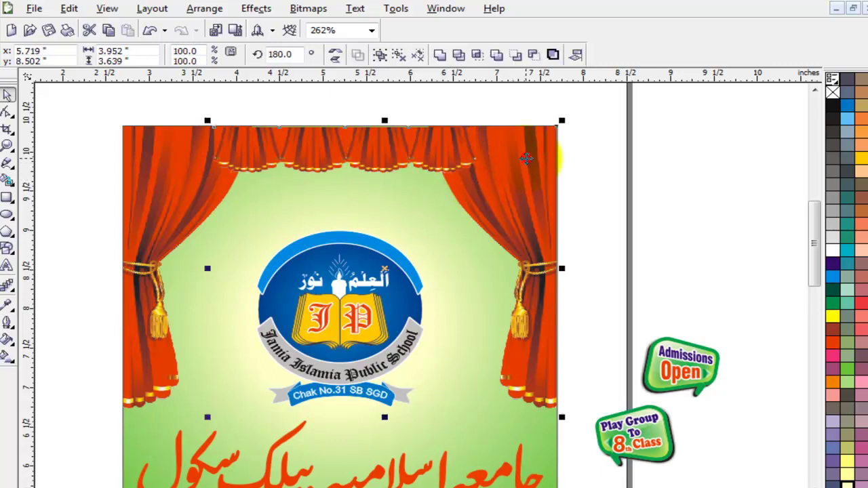
click(624, 174)
drag(599, 100, 180, 212)
click(286, 201)
click(474, 221)
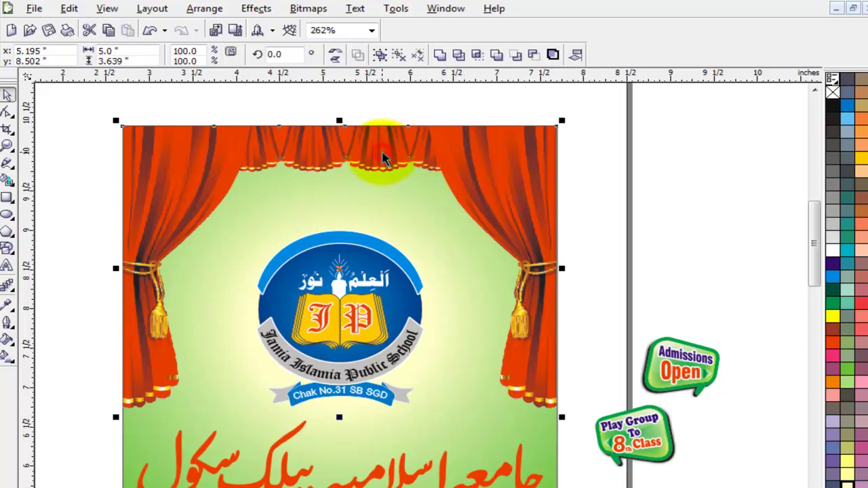
PowerClip the selected curtains inside the green gradient square
key(Delete)
click(255, 8)
mouse_move(285, 211)
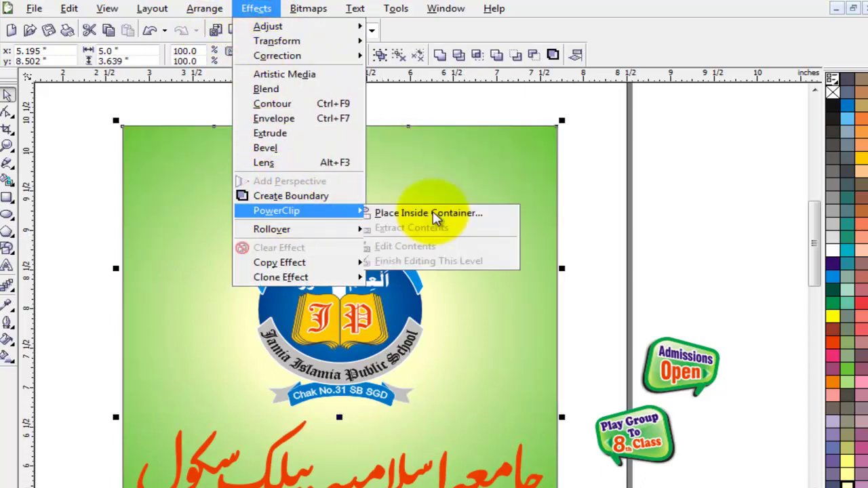
click(434, 214)
click(437, 202)
click(601, 188)
scroll(651, 298, down, 1)
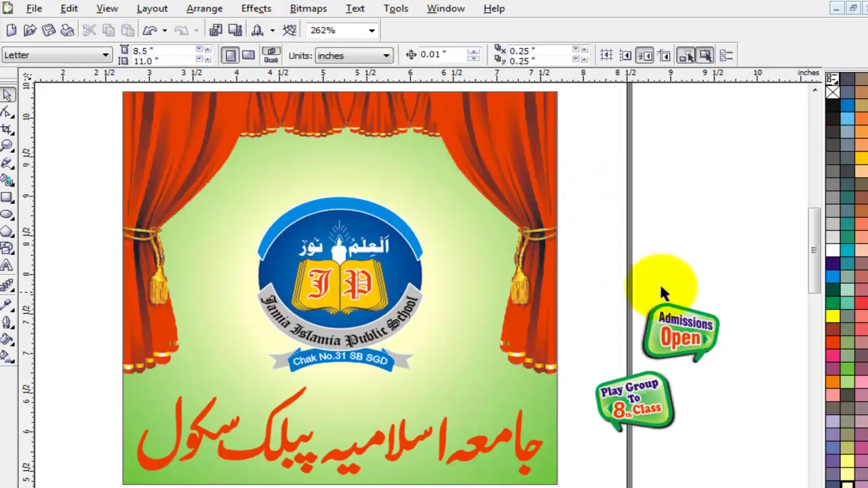
Move the school logo off the square and draw a circle about 3.1 inches across in its place
click(624, 226)
drag(330, 267, 701, 267)
click(7, 215)
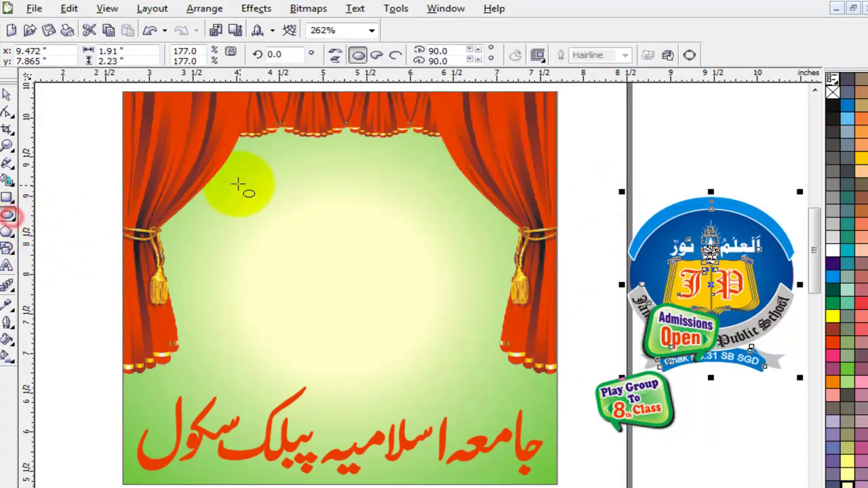
drag(214, 170, 493, 361)
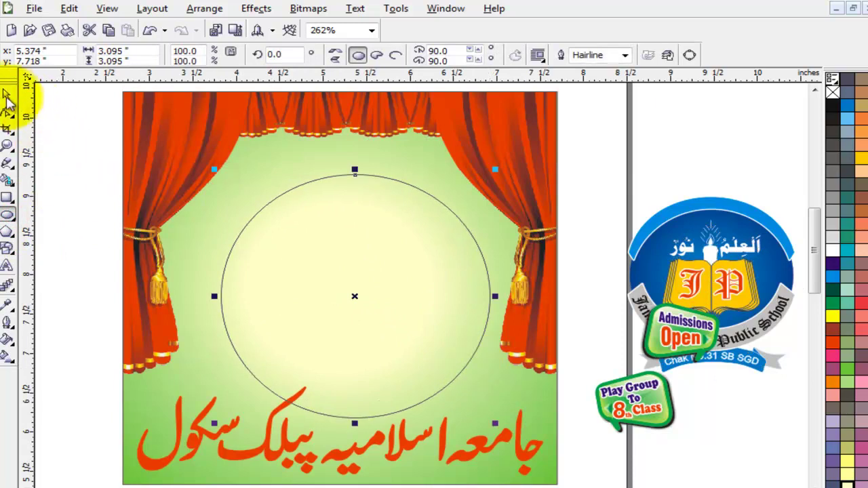
Centre the circle on the square and shift it down towards the Urdu school name
shift+click(529, 178)
key(c)
key(e)
click(644, 177)
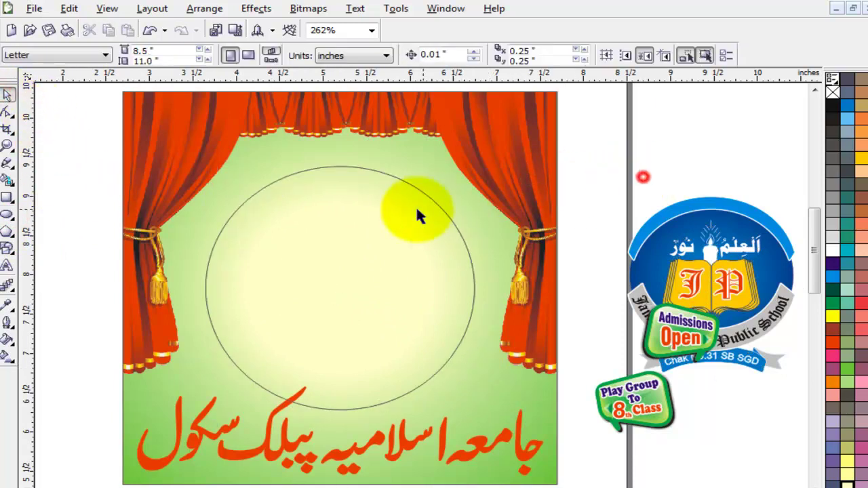
drag(409, 210, 409, 235)
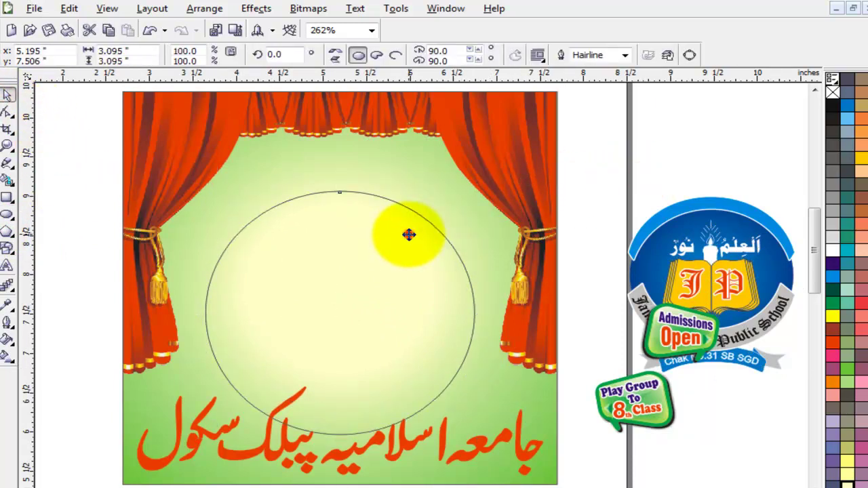
click(597, 175)
Add the text "WELCOME" and place it just above the circle
click(7, 264)
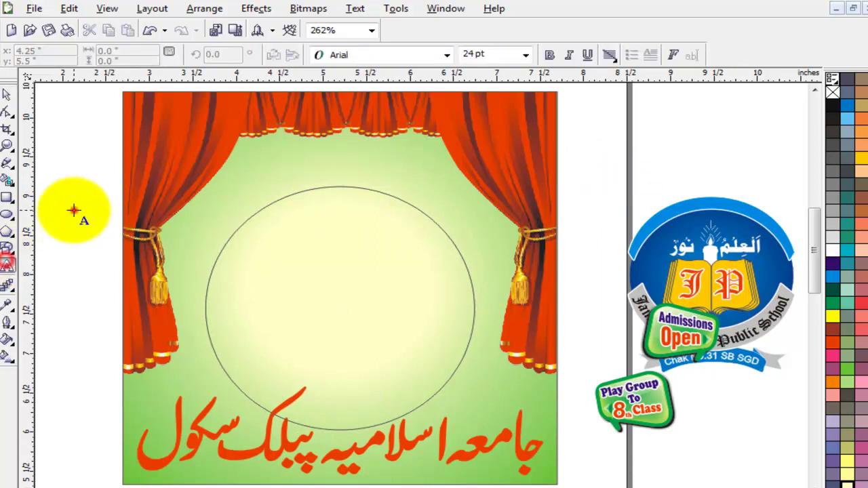
click(73, 209)
text(WELCOME)
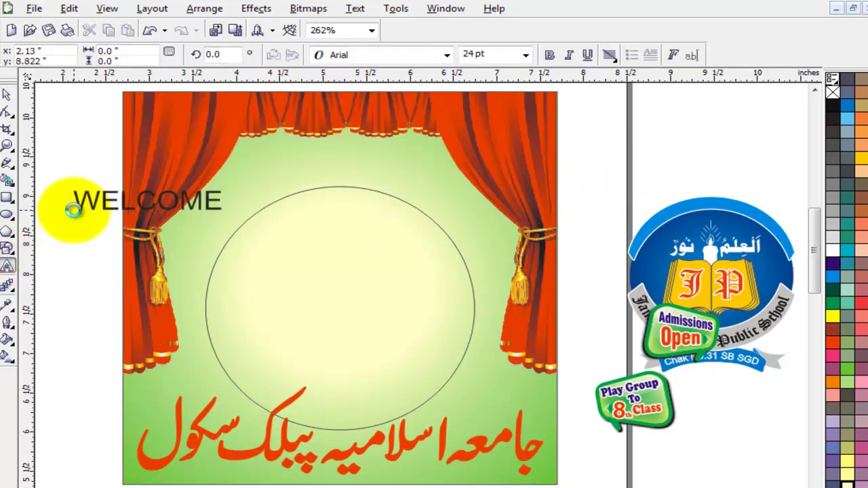
click(7, 93)
drag(88, 200, 337, 164)
Set the WELCOME text to the Bauhaus Hv BT font and enlarge it to about 38 pt
click(418, 55)
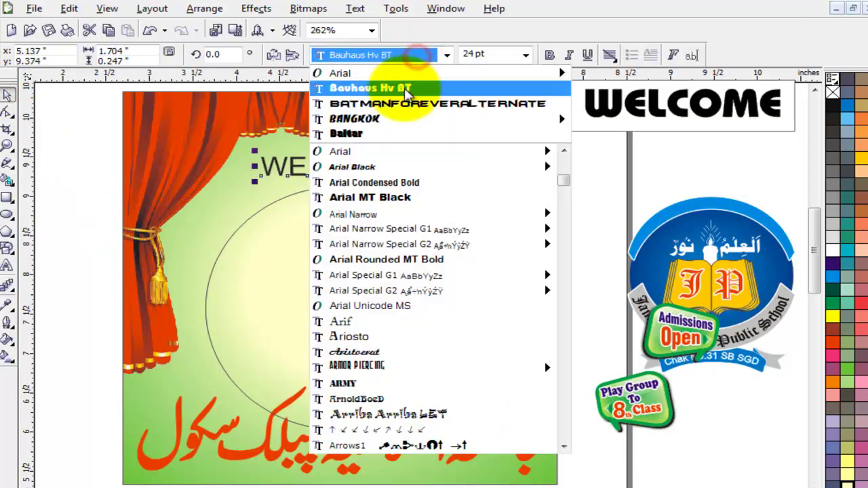
click(405, 87)
drag(403, 178, 438, 188)
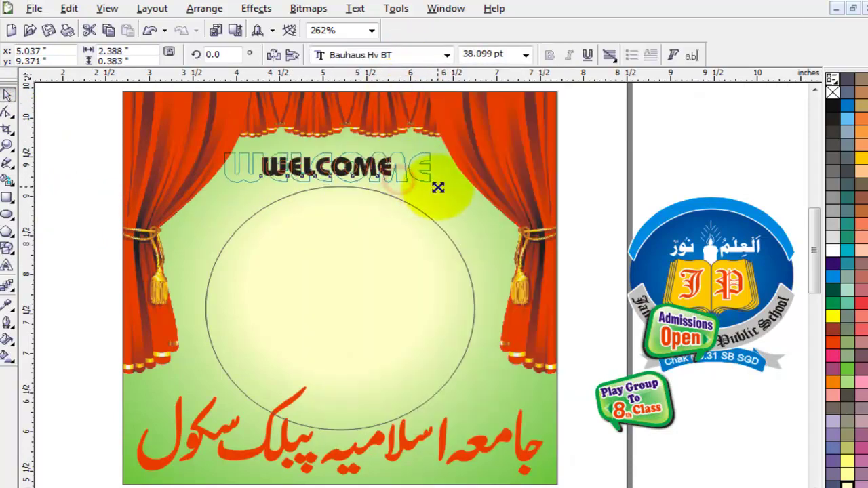
Fit the WELCOME text along the top of the circle
shift+click(386, 224)
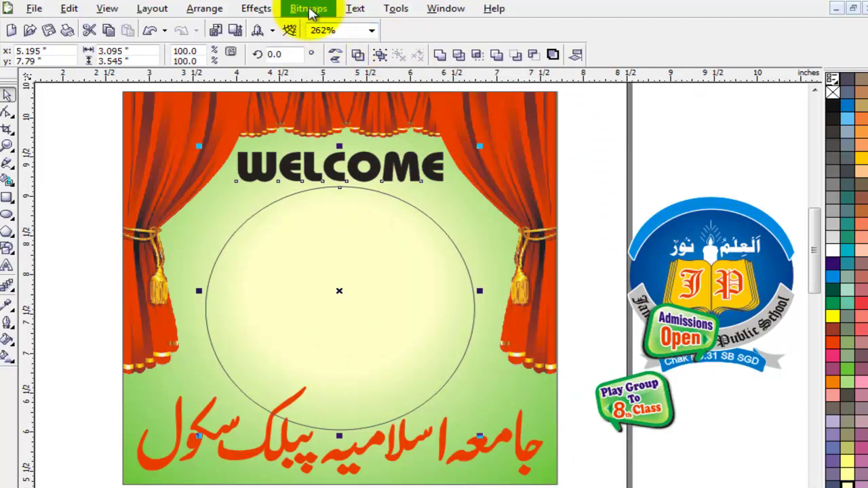
click(255, 9)
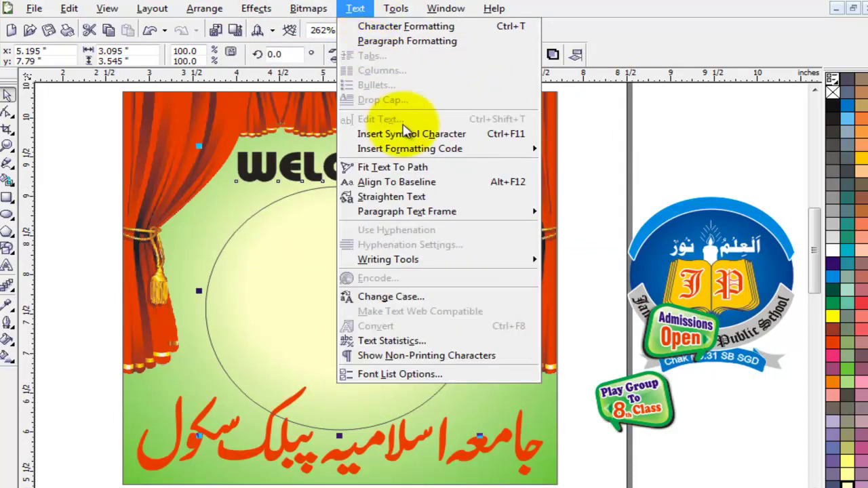
click(405, 167)
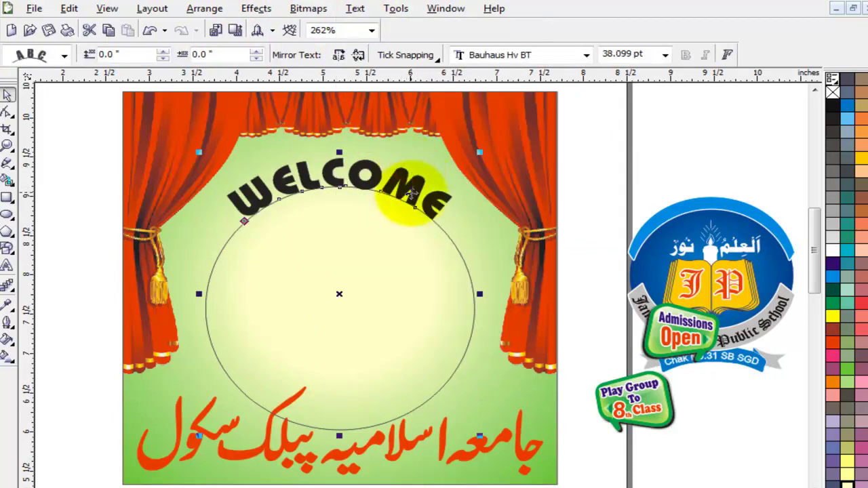
Convert the arched WELCOME text and its circle to curves
right_click(411, 195)
click(398, 184)
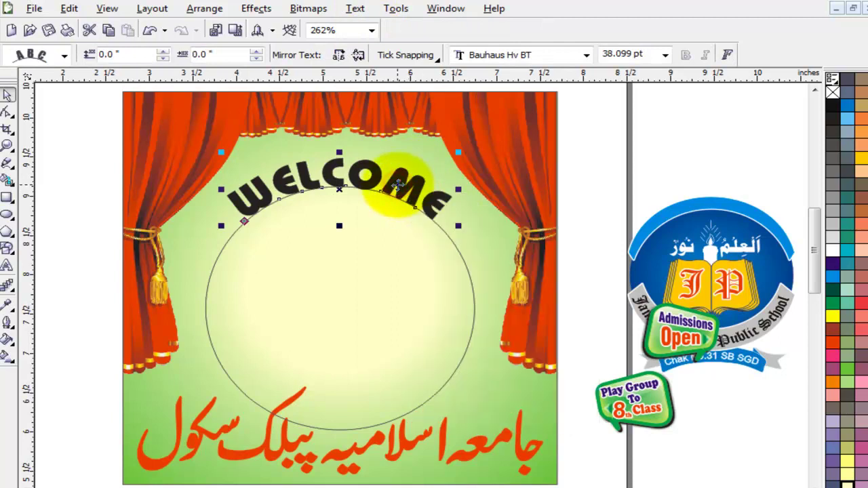
click(593, 182)
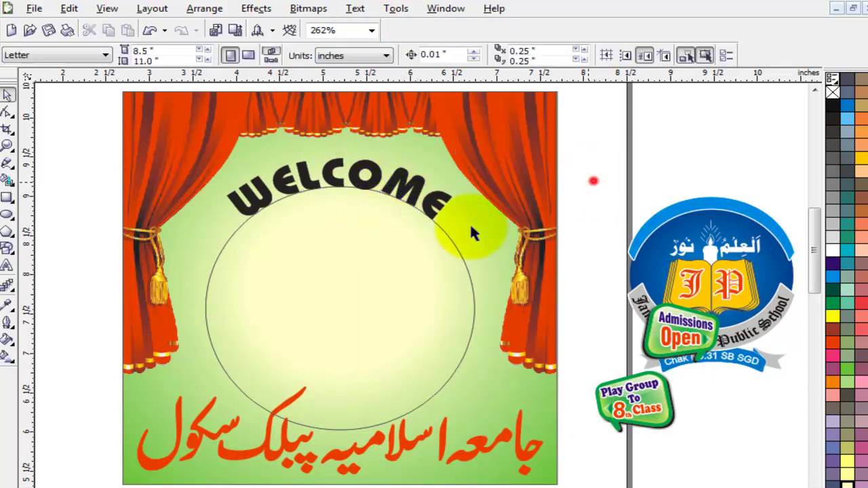
click(378, 246)
right_click(339, 294)
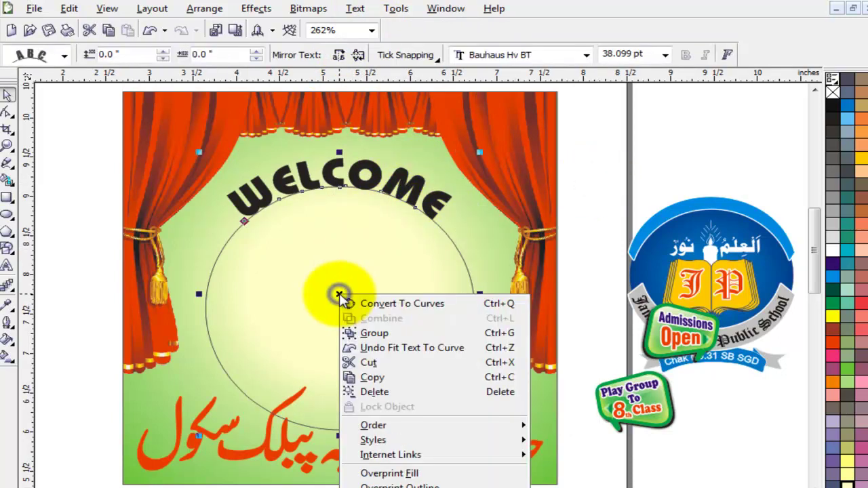
click(386, 305)
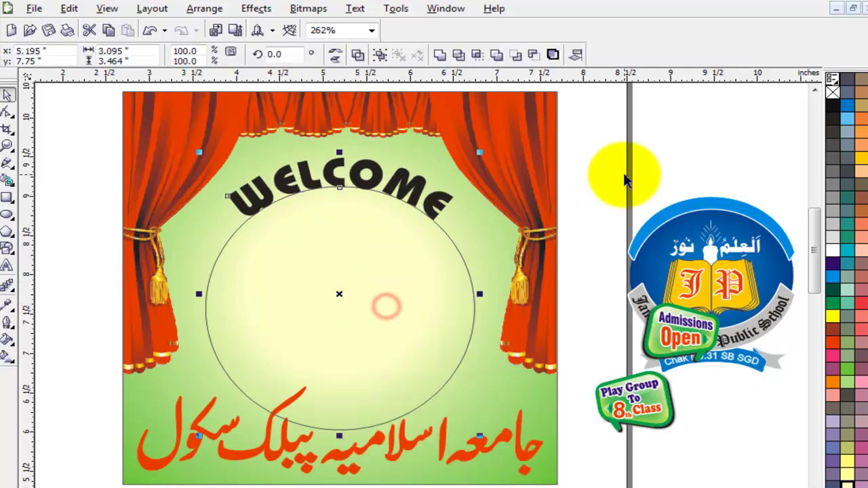
Delete the guide circle beneath the arched WELCOME text
click(620, 176)
drag(413, 188, 418, 171)
key(ctrl+z)
drag(392, 260, 314, 267)
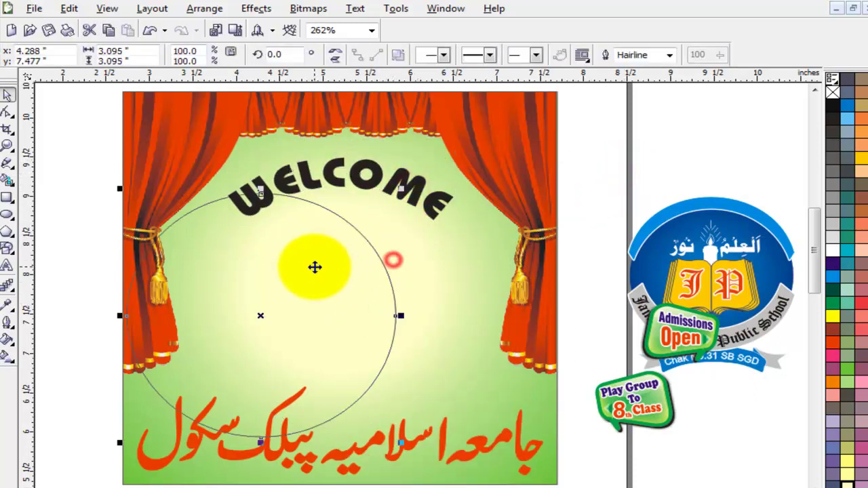
key(Delete)
Enlarge the arched WELCOME text to about 3.3 by 1.0 inches and fill it with dark blue-purple
click(361, 178)
drag(459, 227, 489, 235)
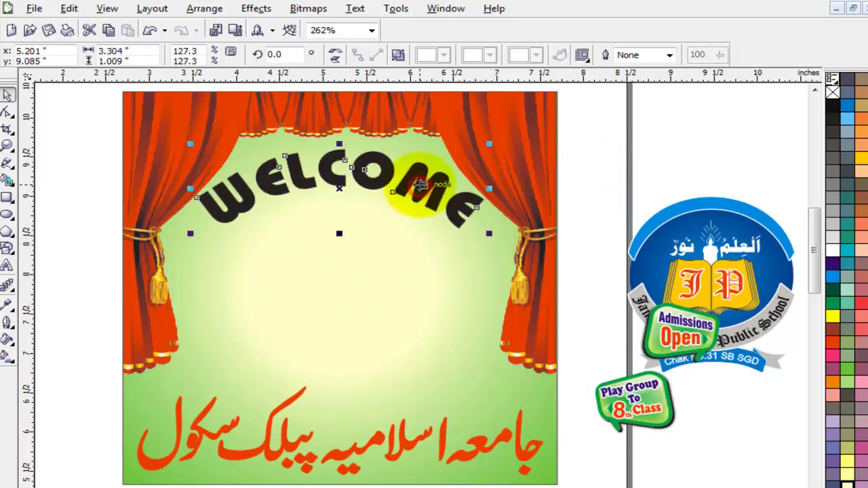
click(832, 263)
click(622, 173)
Give the WELCOME text an 8 pt white outline with rounded corners, placed behind the fill and scaling with the image
click(424, 176)
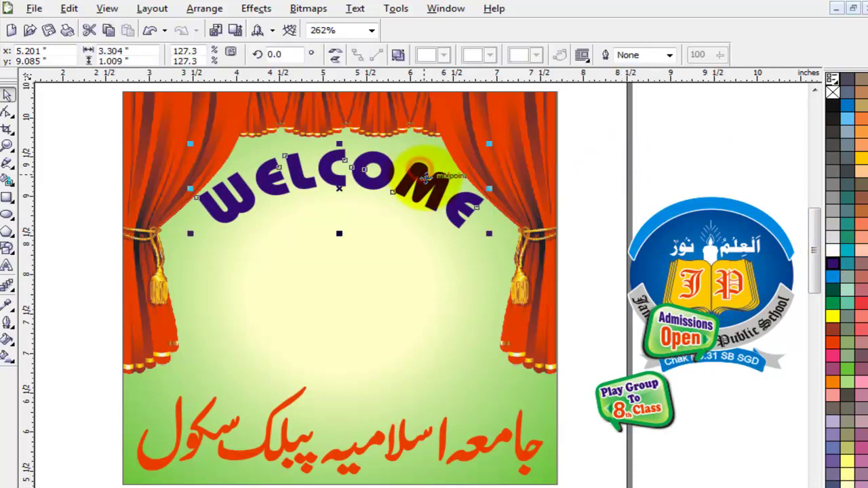
key(F12)
click(337, 188)
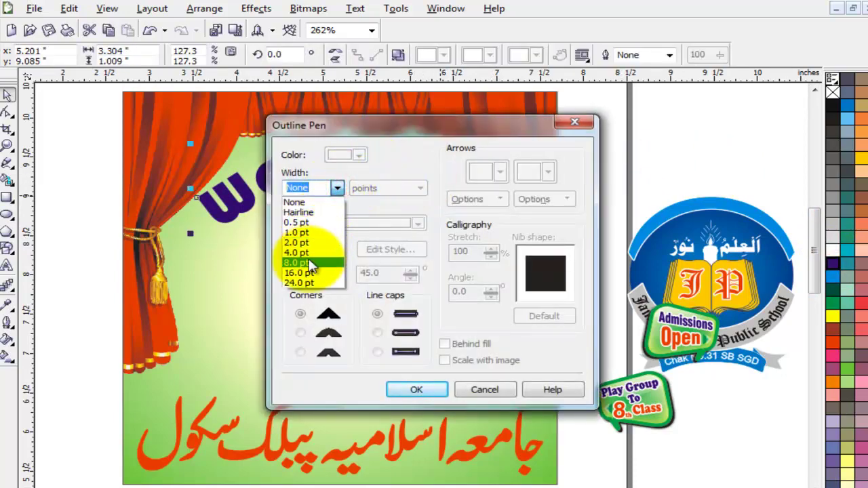
click(308, 257)
click(445, 344)
click(377, 332)
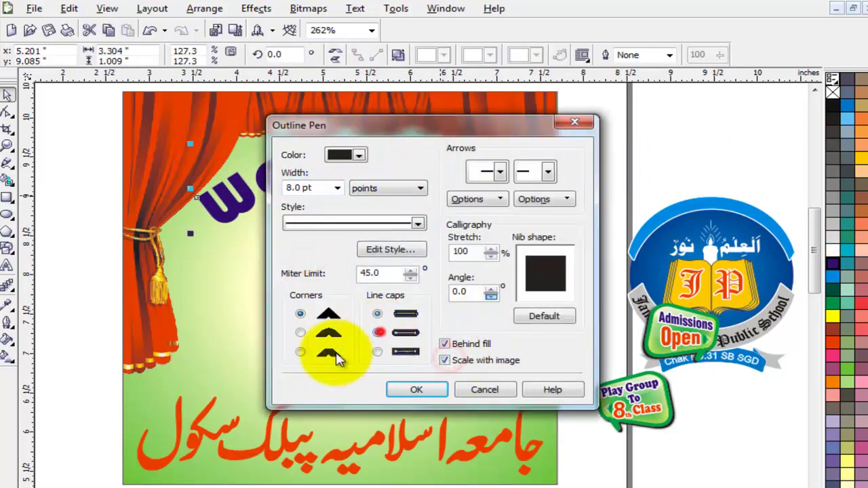
click(300, 333)
click(416, 389)
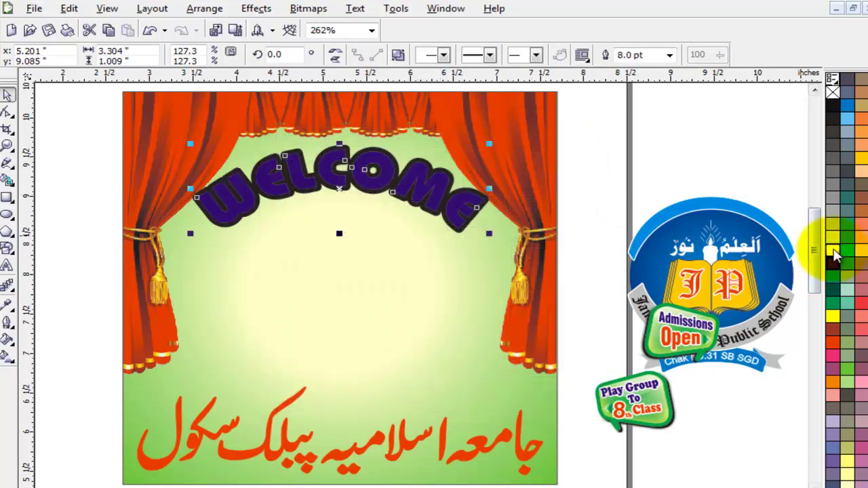
right_click(833, 250)
click(590, 186)
Create a black-outlined copy of WELCOME behind the original, offset about 0.09 inch downward as a shadow
click(432, 225)
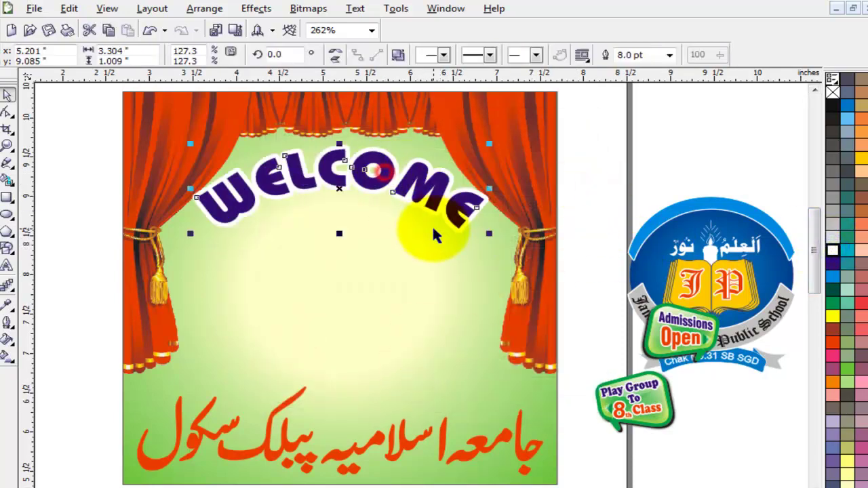
right_click(832, 104)
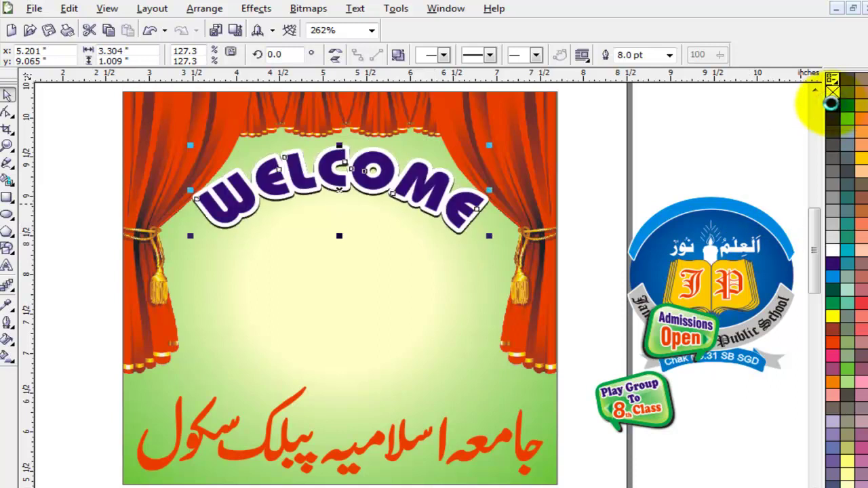
key(Right)
key(Right)
key(Right)
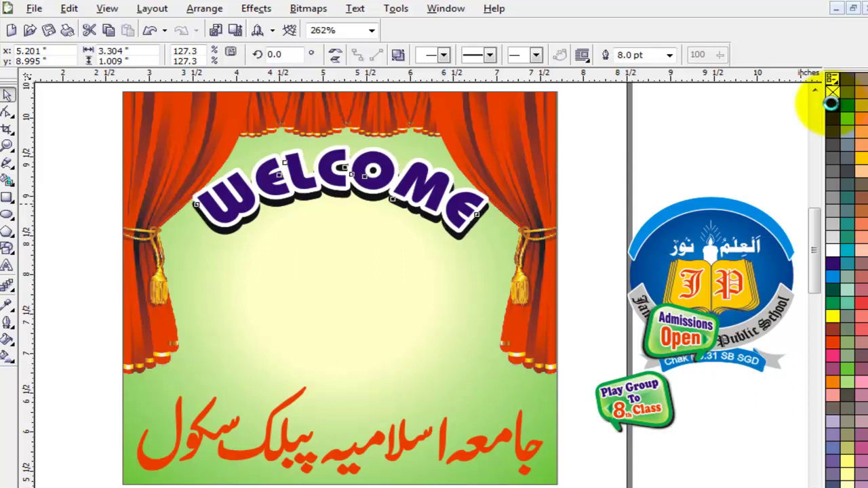
click(634, 184)
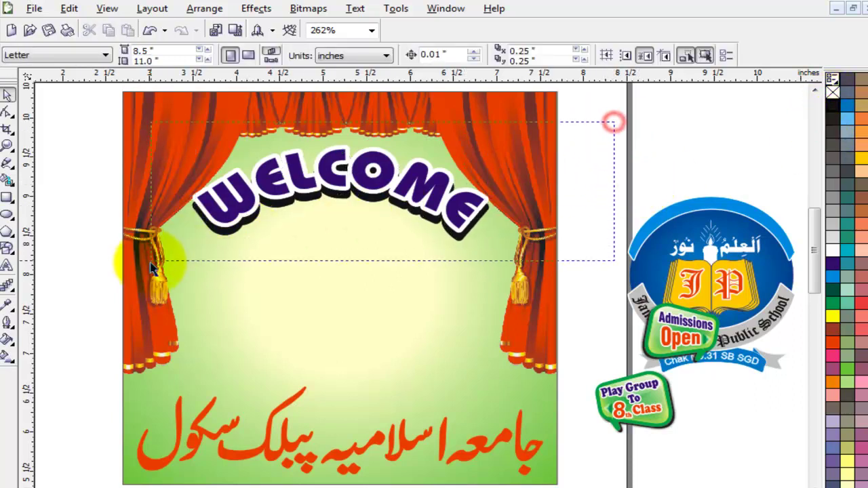
Select WELCOME with its black shadow, nudge them up and scale them down to about 3.2 by 1.08 inches
drag(152, 268, 147, 270)
key(Up)
key(Up)
key(Up)
key(Up)
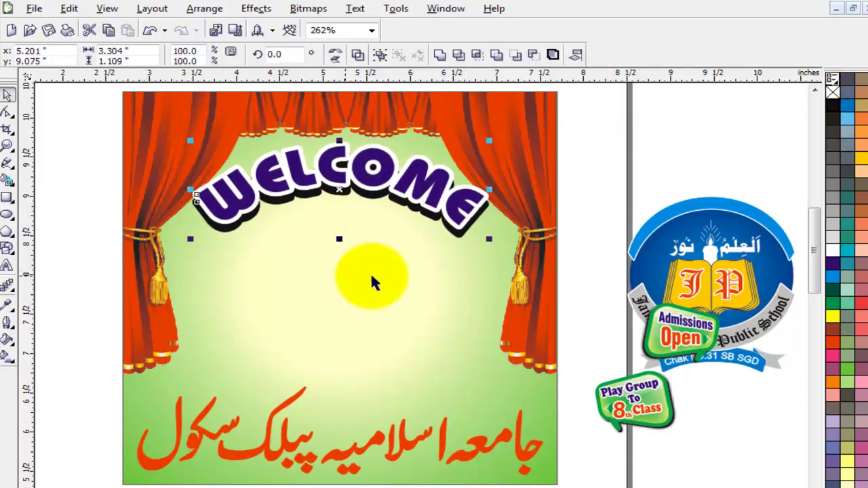
drag(491, 240, 487, 238)
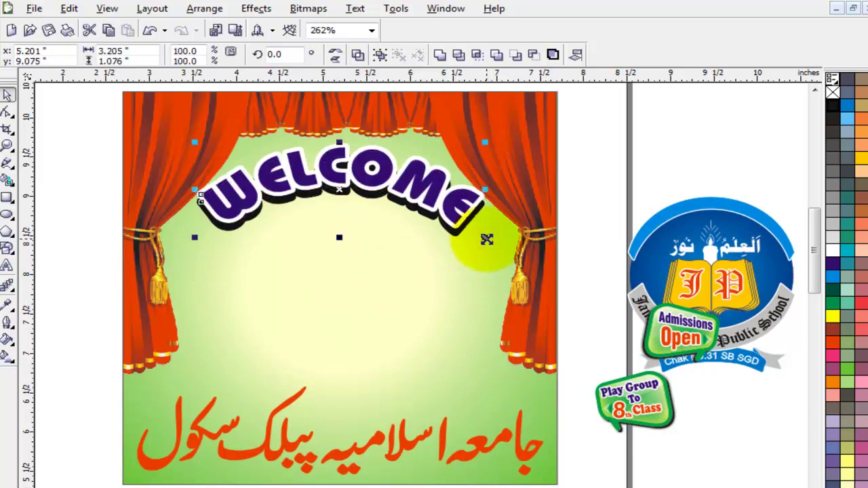
Move the school logo back into the square beneath WELCOME and align their centres vertically in one line
click(601, 204)
drag(714, 254, 371, 259)
shift+click(385, 176)
key(c)
click(649, 226)
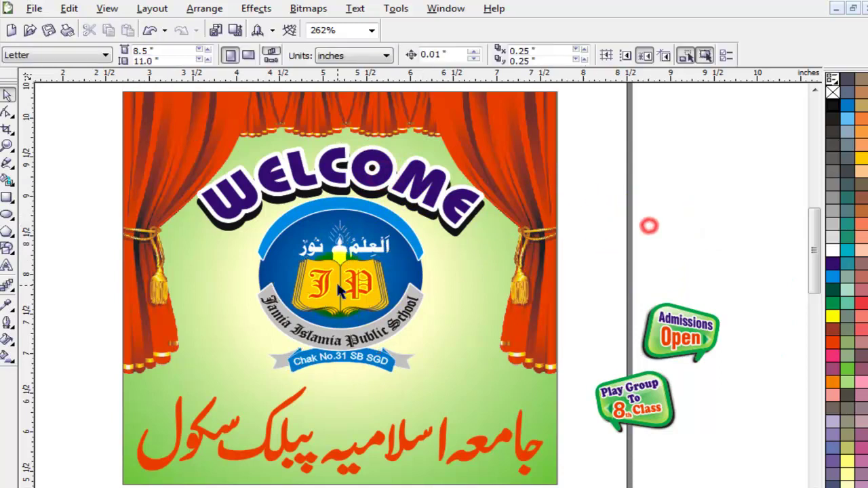
Nudge the school logo down and enlarge it to about 2.14 by 2.5 inches
click(337, 283)
key(Down)
key(Down)
key(Down)
drag(431, 382, 439, 397)
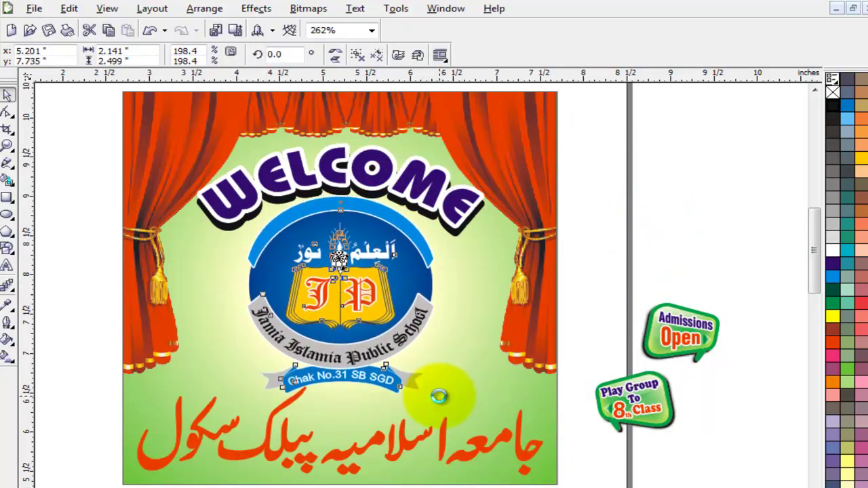
Give the red Urdu school name a white 8.0 pt outline
click(403, 444)
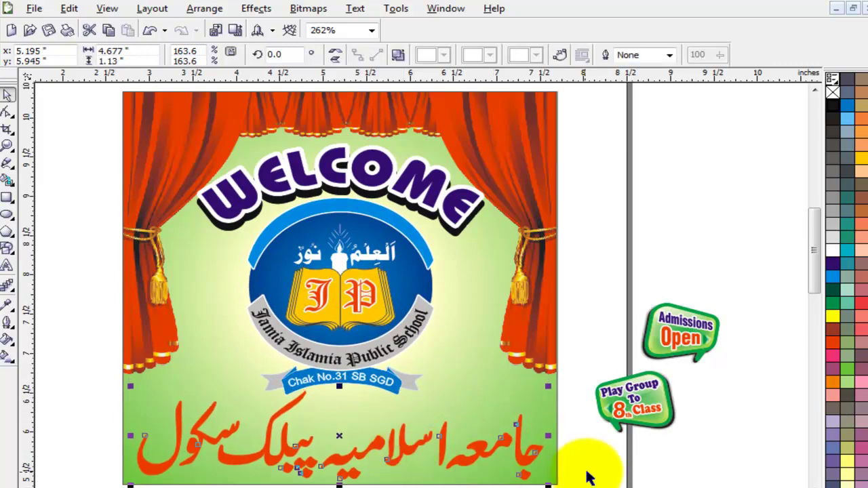
key(F12)
click(337, 189)
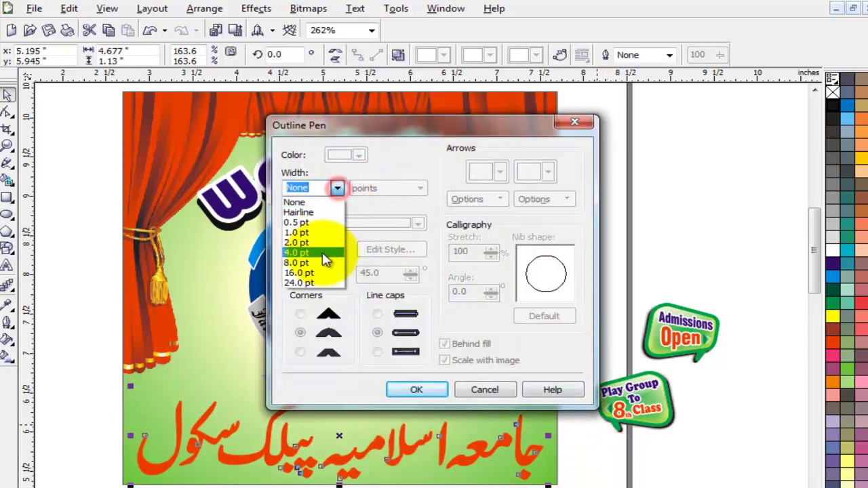
click(316, 263)
click(416, 389)
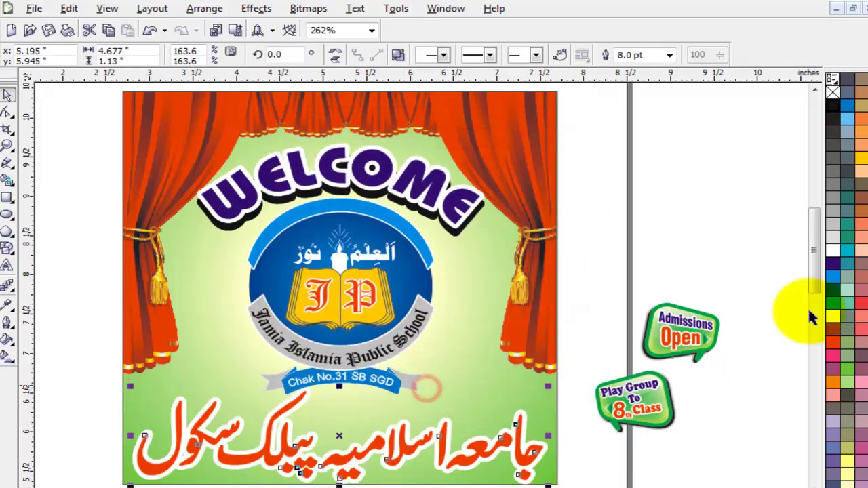
click(730, 271)
click(505, 436)
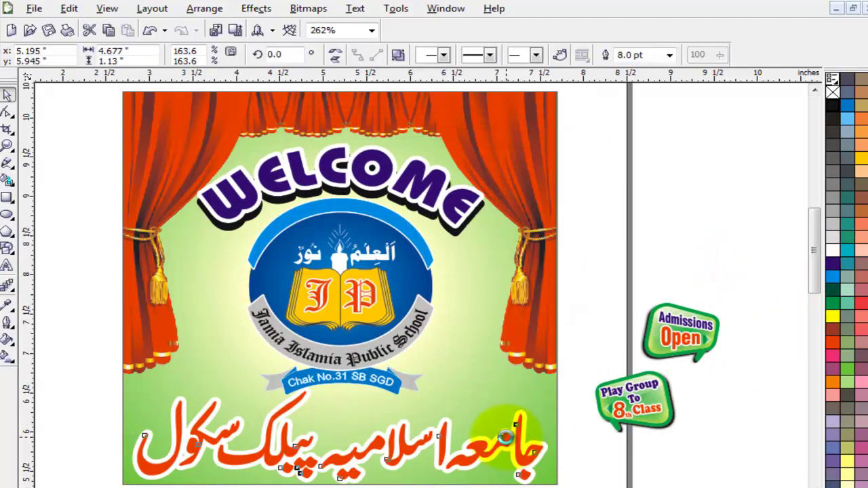
click(752, 429)
Move the Admissions Open and Play Group To 8th Class badges into the square, one on each side of the logo's ribbon
scroll(811, 254, down, 3)
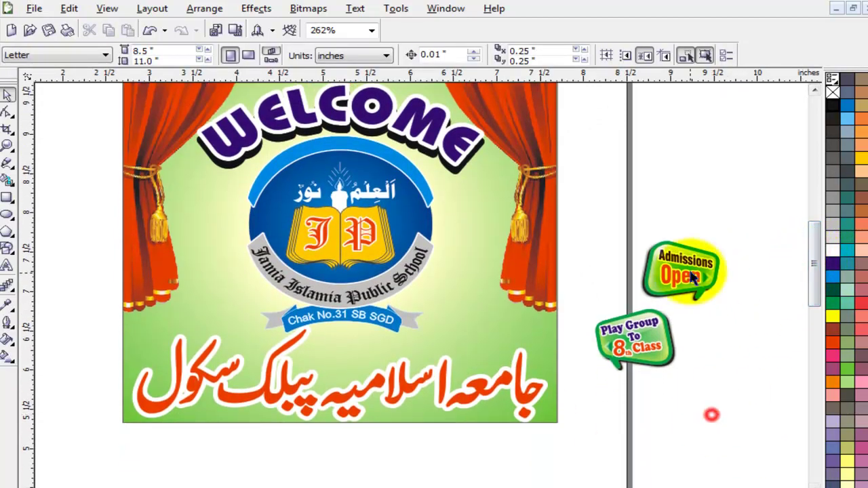
drag(693, 278, 229, 299)
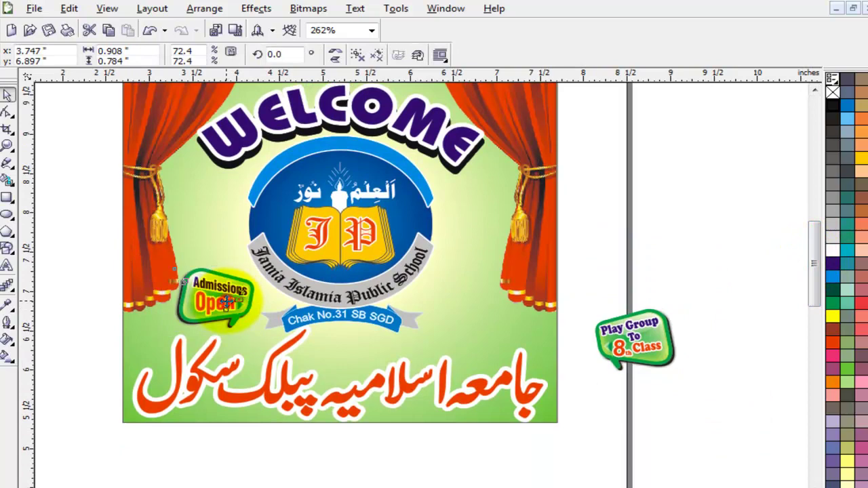
drag(639, 331, 467, 311)
shift+click(217, 288)
click(707, 357)
click(617, 350)
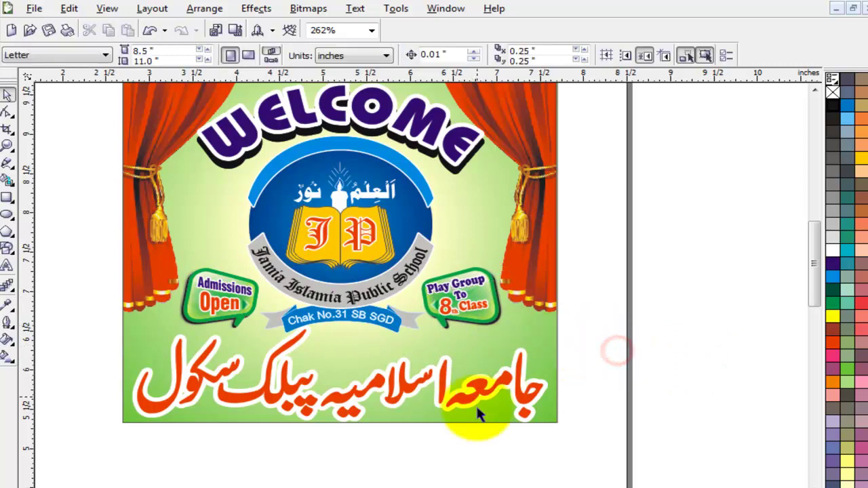
Move the Urdu school name onto the blank page below the square and add a drop shadow cast straight downward
drag(810, 252, 810, 290)
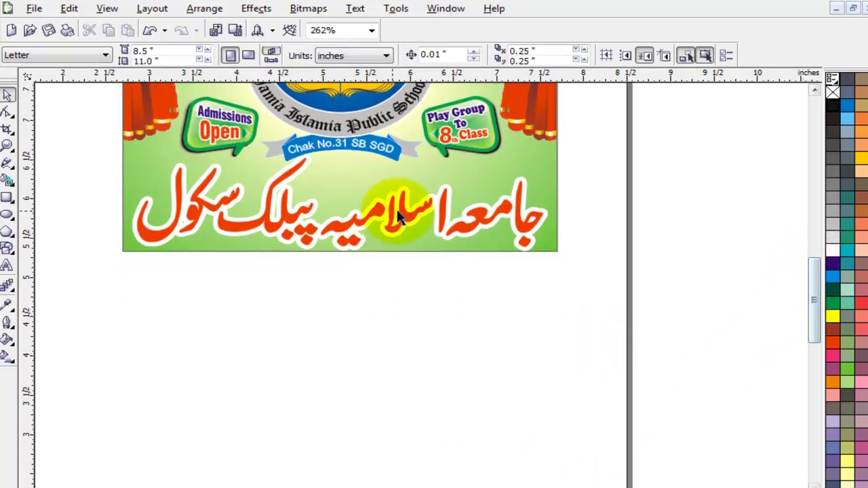
drag(400, 216, 397, 354)
click(9, 285)
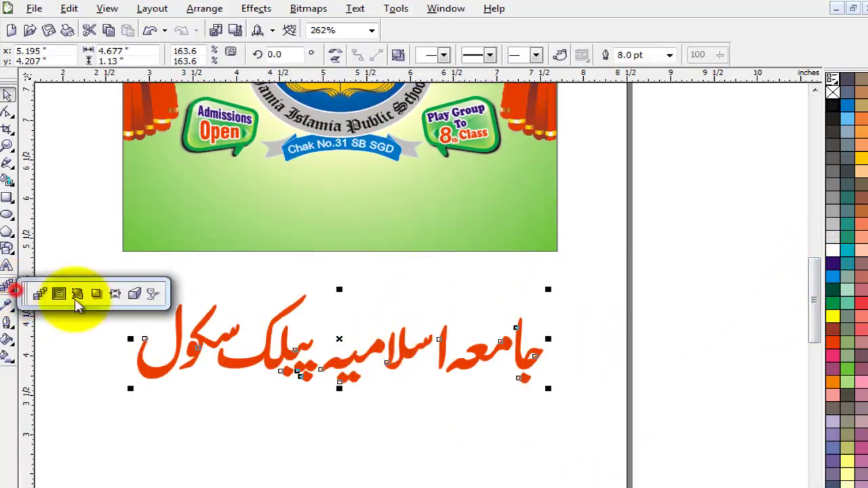
click(97, 295)
drag(305, 291, 339, 392)
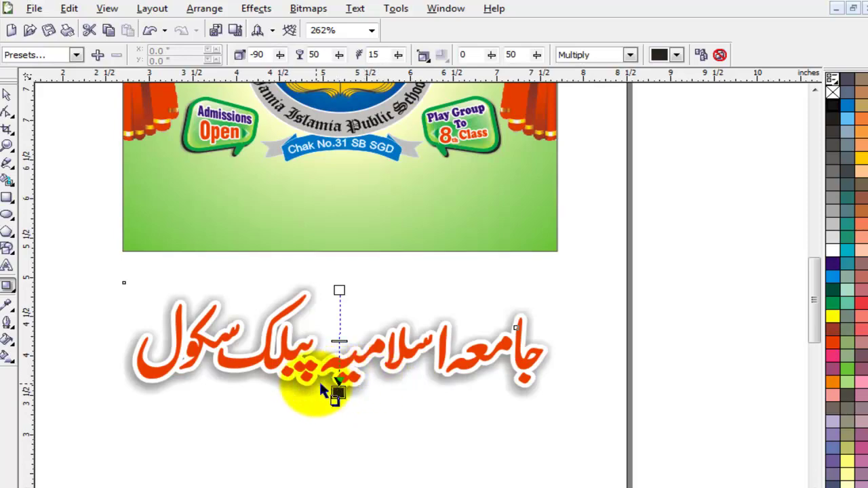
Fine-tune the end point of the Urdu name's drop shadow and set the shadow colour to black
scroll(337, 392, up, 2)
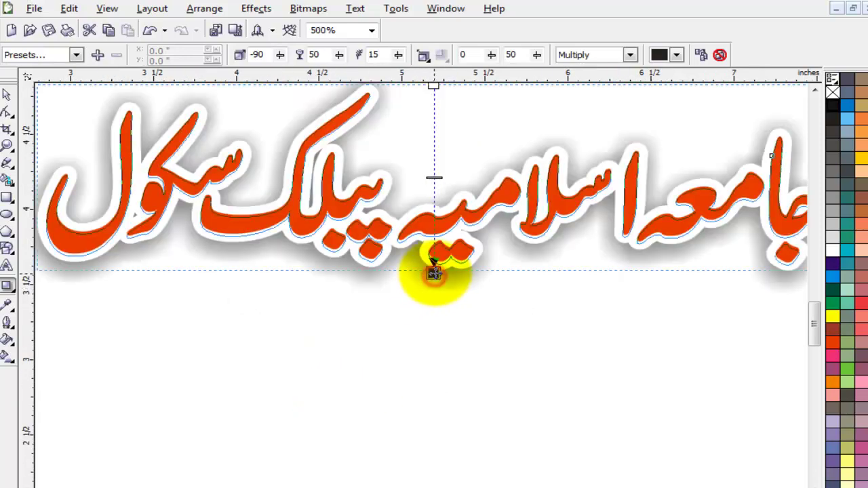
drag(433, 278, 434, 272)
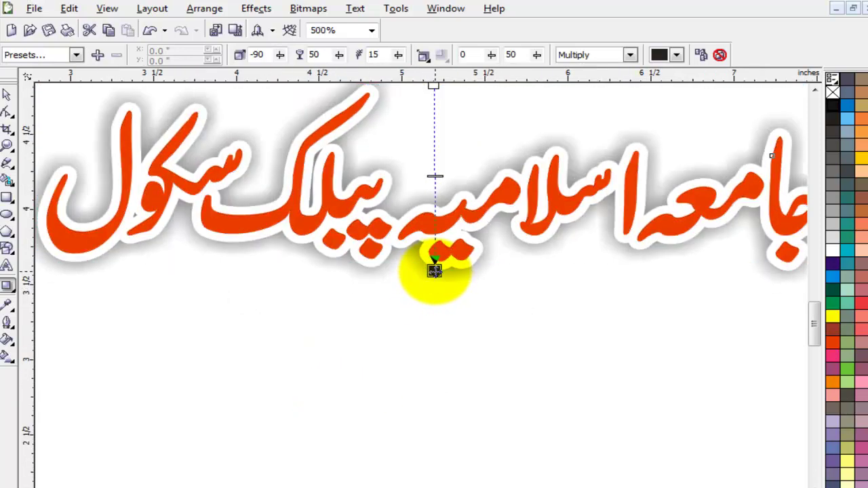
drag(433, 271, 432, 272)
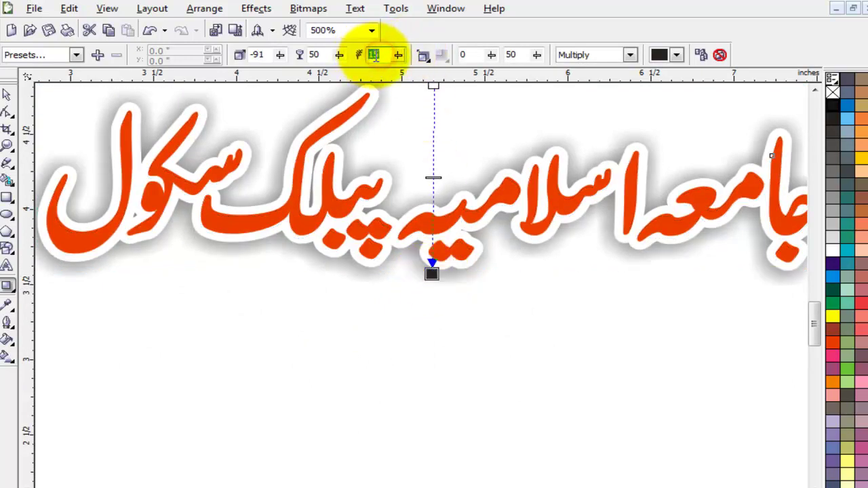
click(676, 55)
click(657, 72)
scroll(562, 146, down, 3)
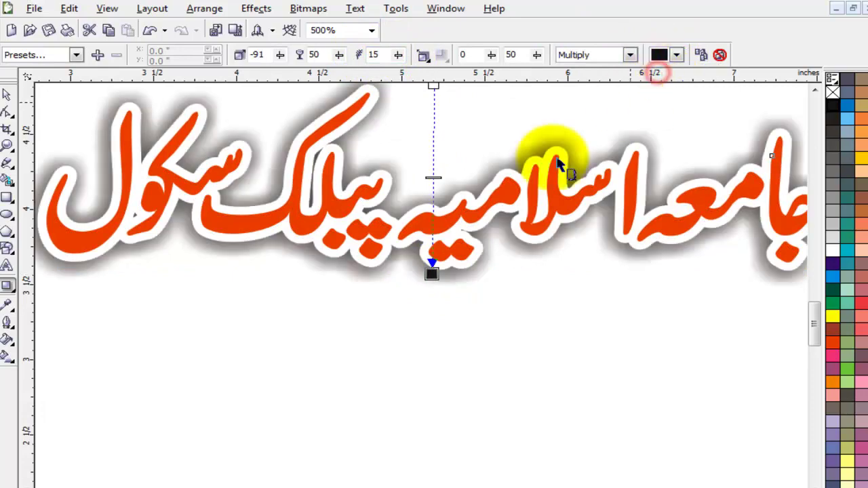
Move the shadowed Urdu school name back into the lower part of the square and nudge it down slightly
click(7, 94)
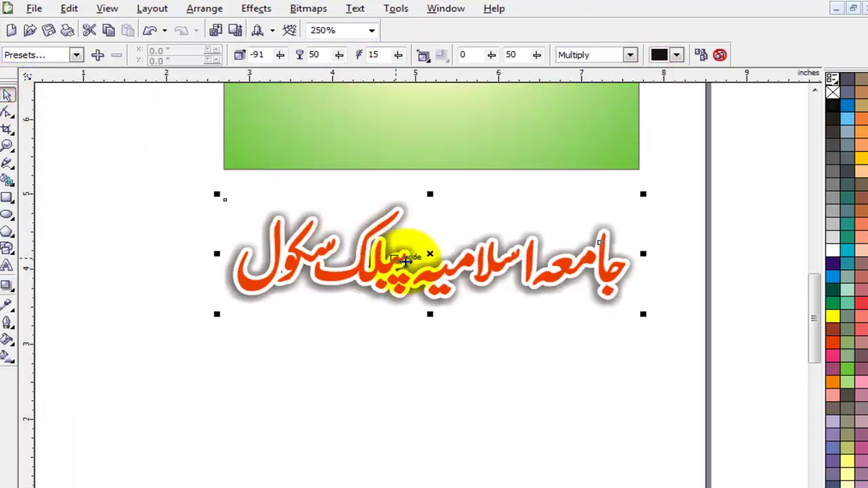
drag(430, 248, 430, 106)
scroll(484, 184, down, 1)
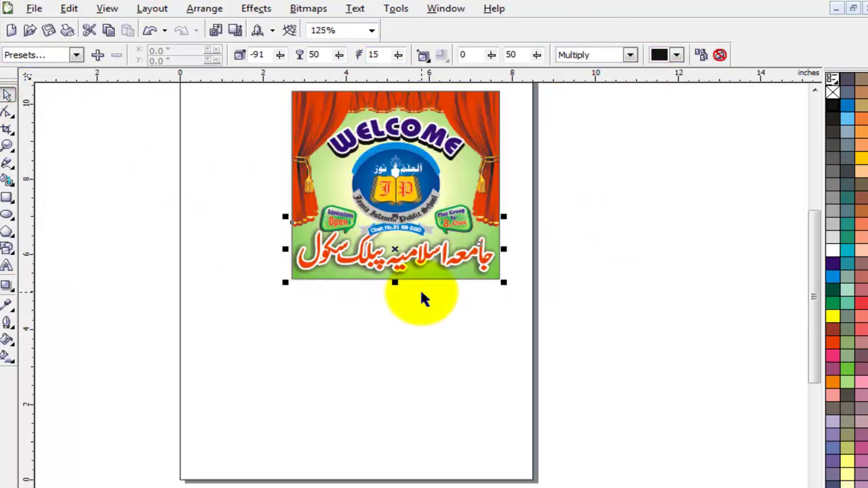
key(F4)
key(Down)
key(Down)
key(Down)
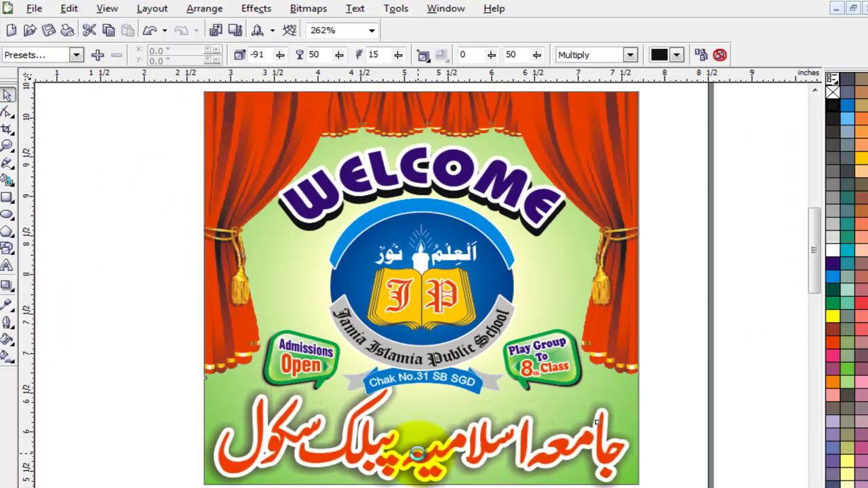
click(643, 339)
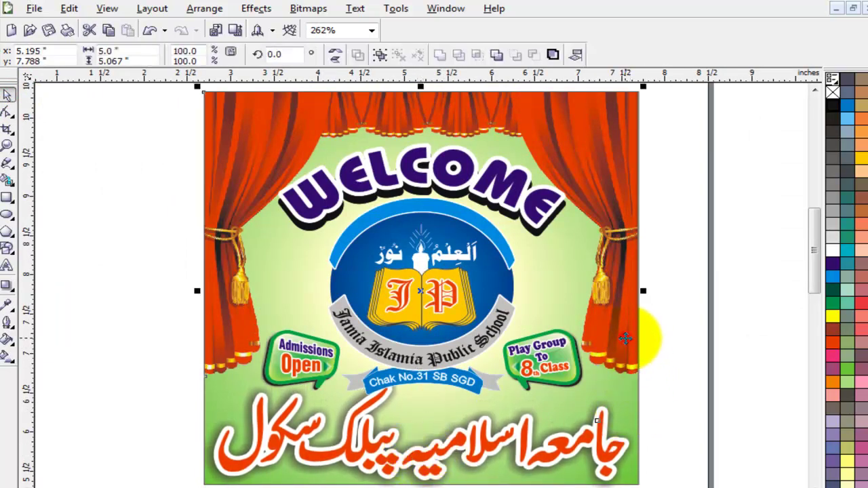
click(683, 400)
Select the school logo and nudge it up and to the left
click(455, 401)
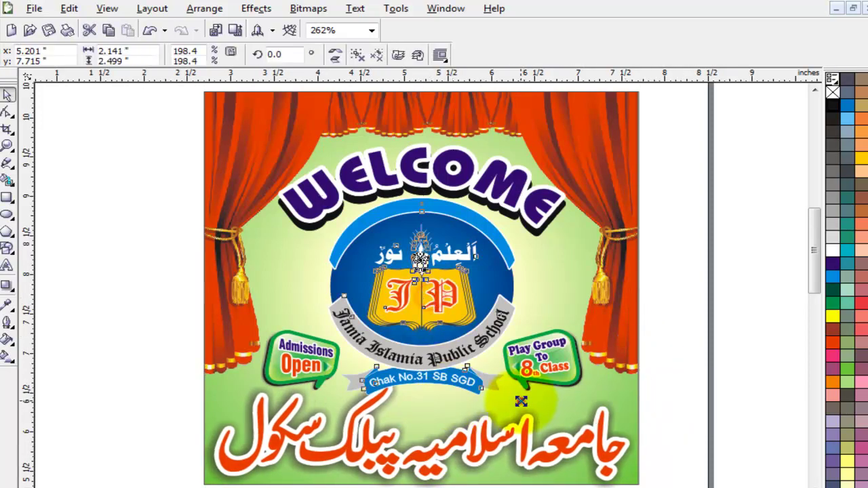
key(Up)
key(Up)
key(Up)
key(Up)
key(Up)
key(Left)
key(Left)
key(Left)
key(Left)
key(Left)
key(Left)
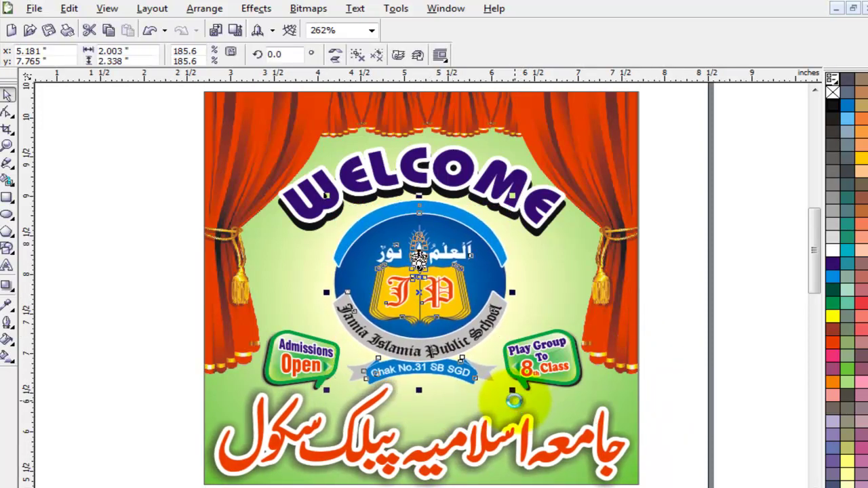
Shrink the school logo to about 2.03 by 2.37 inches, undoing the trial horizontal stretch
drag(519, 407, 518, 406)
drag(515, 295, 515, 294)
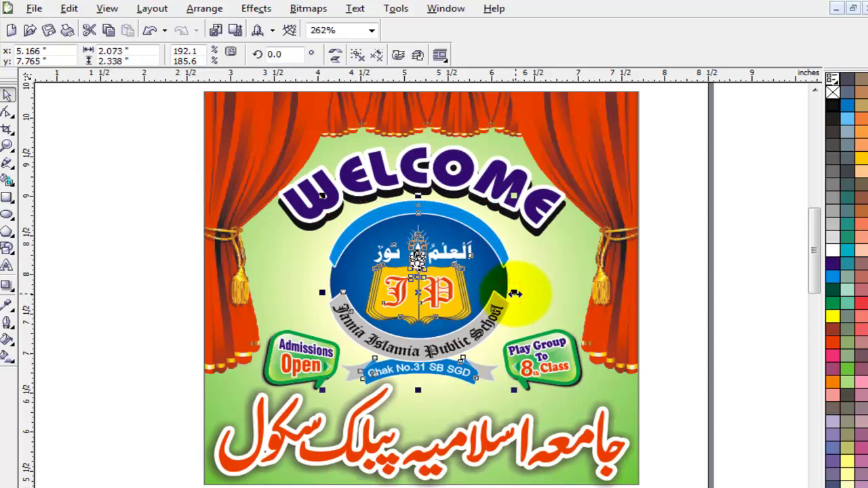
key(ctrl+z)
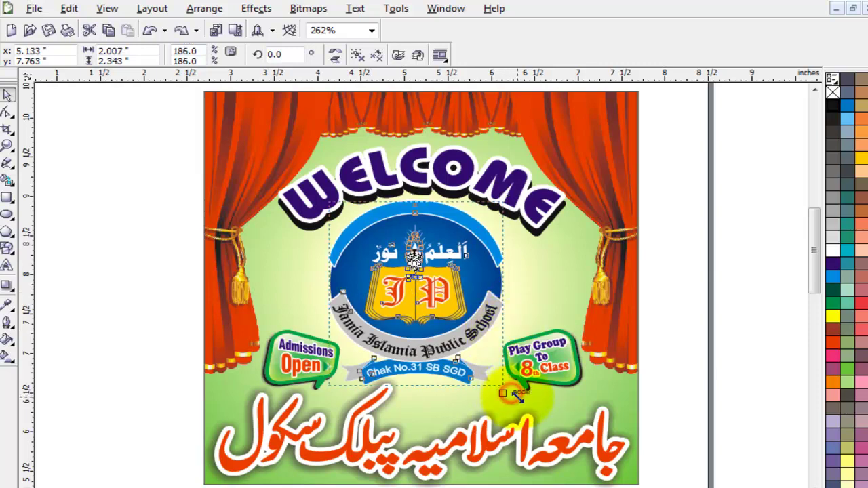
drag(516, 396, 517, 396)
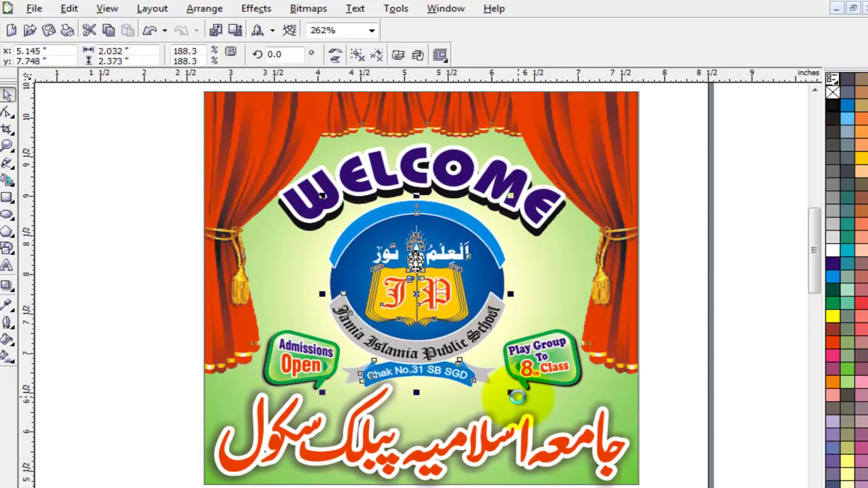
click(699, 359)
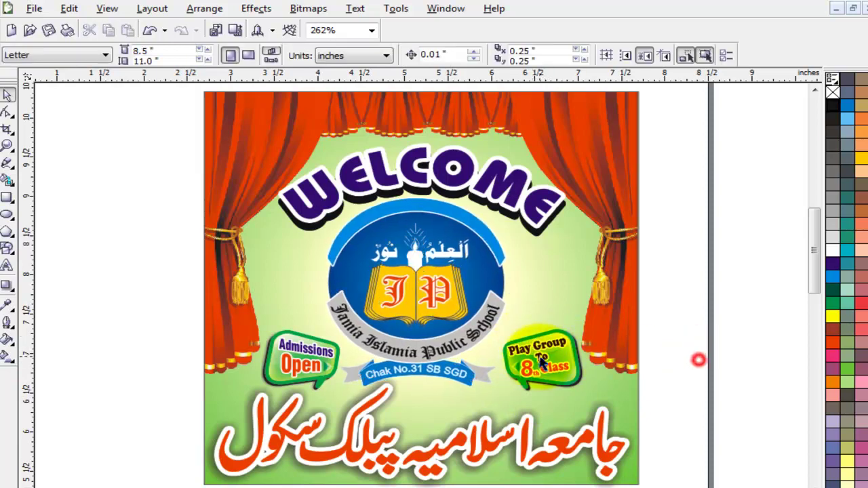
Enlarge the two badges beside the logo's ribbon slightly, with Admissions Open about 0.99 by 0.85 inch
click(542, 364)
drag(543, 364, 538, 358)
click(313, 363)
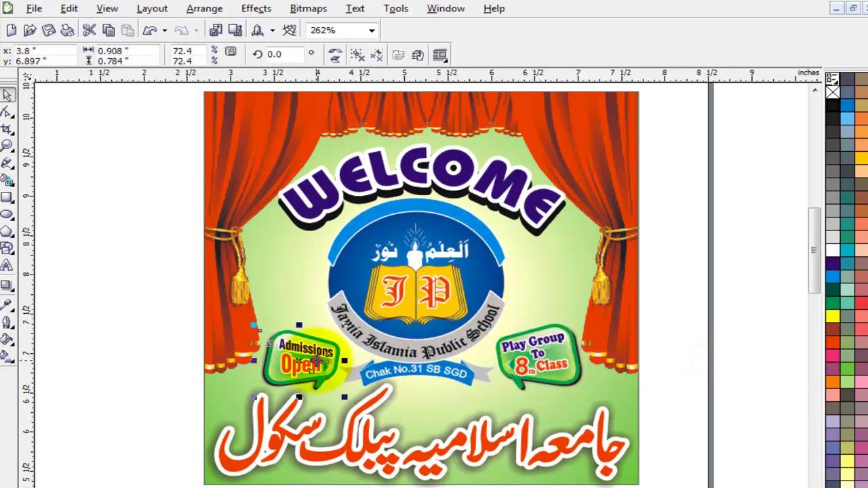
drag(253, 326, 247, 320)
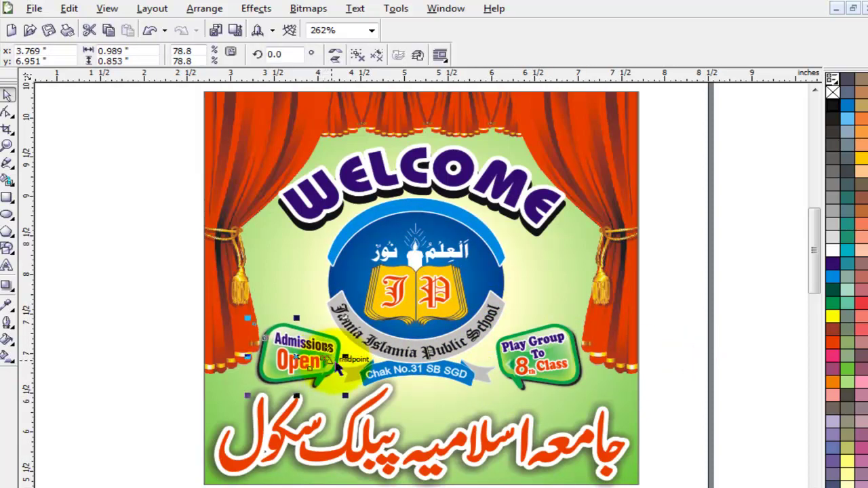
click(670, 385)
Select the green background square and change its outline colour to yellow
key(F4)
click(641, 355)
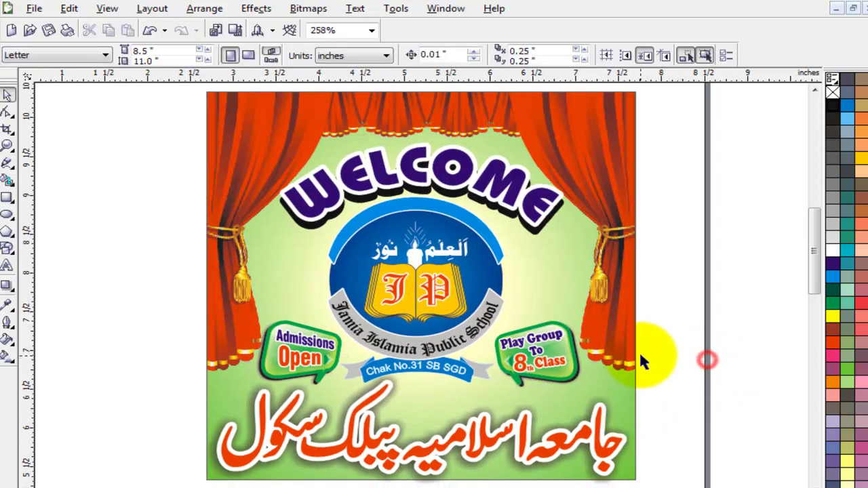
click(630, 354)
click(717, 395)
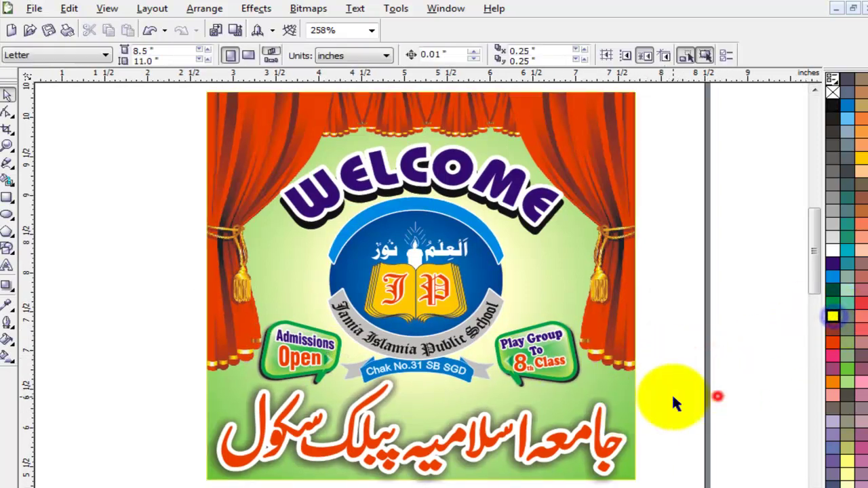
Draw a rectangle, size it to 5.2 by 5.2 inches and fill it with golden yellow
click(7, 197)
drag(100, 196, 146, 240)
click(133, 50)
text(5.2 ")
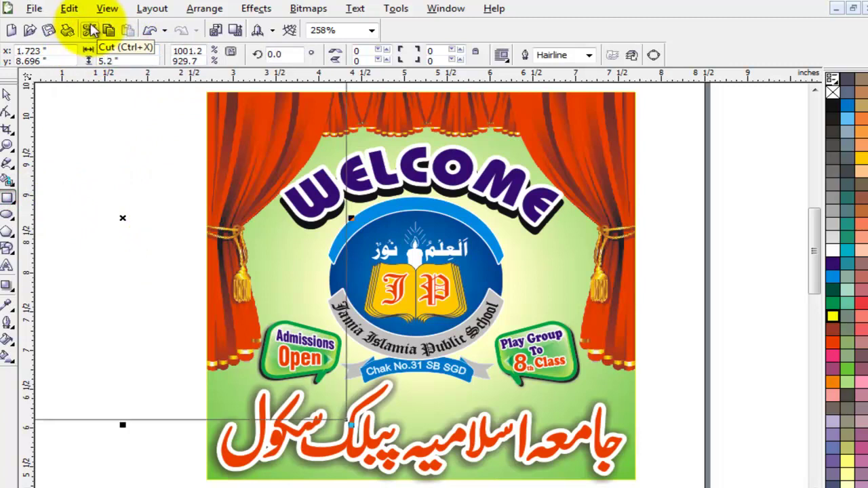
click(860, 157)
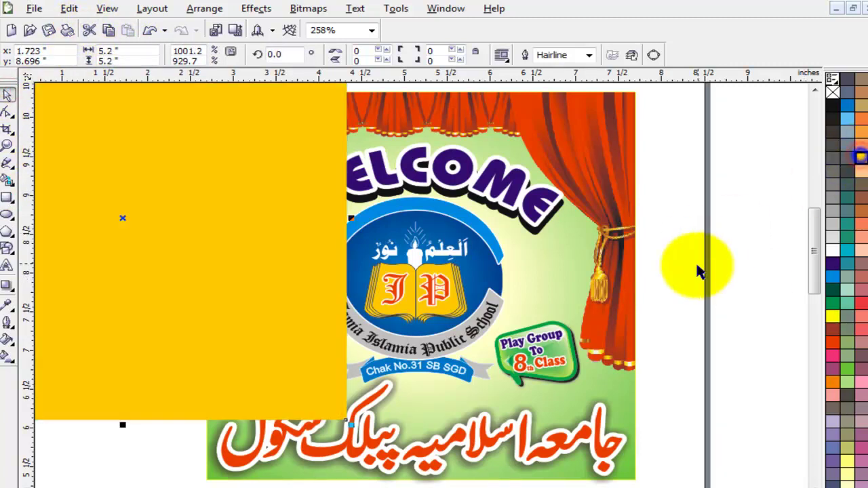
Send the golden square to the back and centre it behind the green background square as a border
key(shift+Page_Down)
shift+click(638, 139)
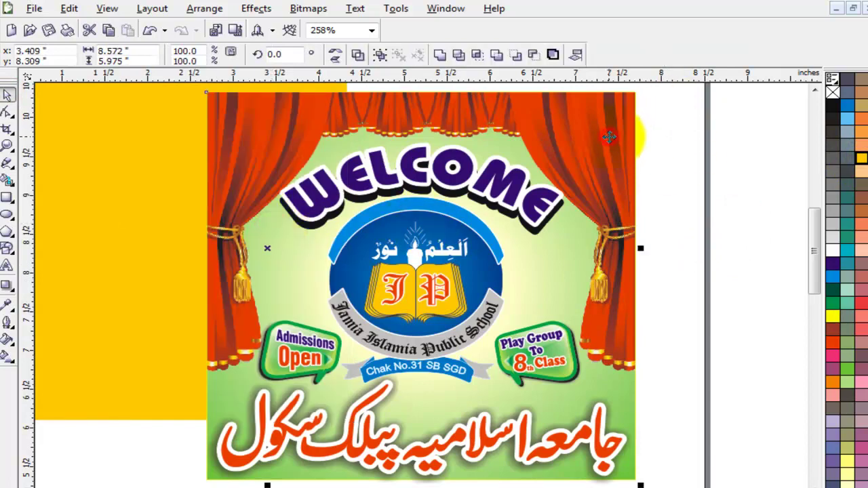
key(e)
key(c)
click(697, 239)
Select the whole advertisement with its golden border and group all the objects
key(F3)
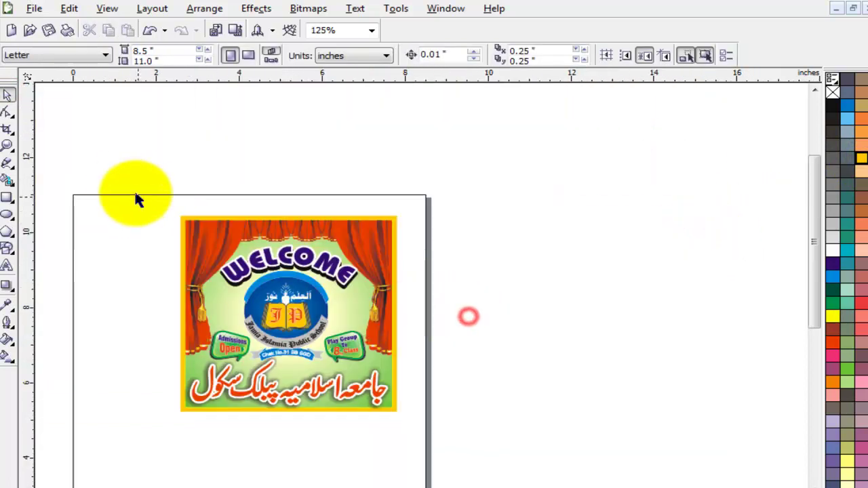
drag(126, 180, 479, 463)
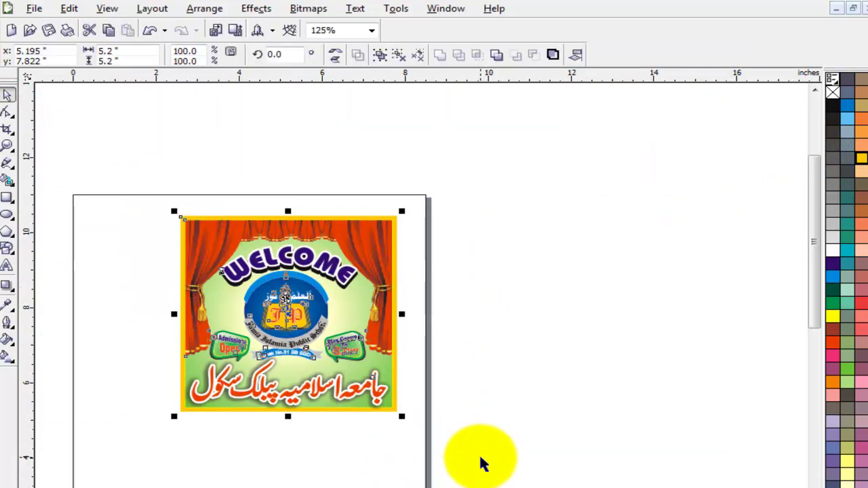
key(ctrl+g)
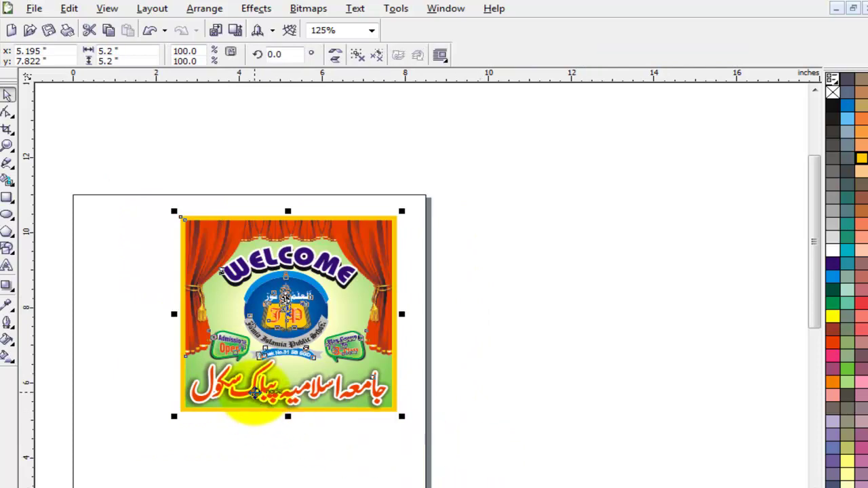
scroll(254, 393, up, 1)
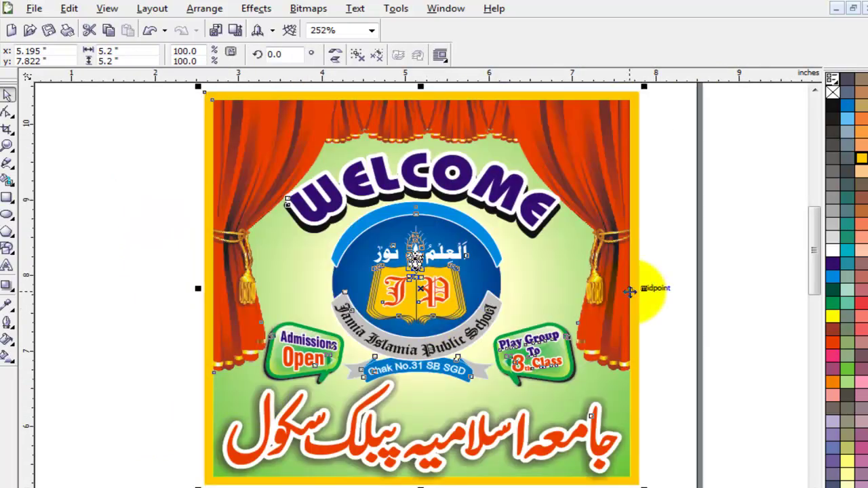
Ungroup the whole advertisement into its separate parts and clear the selection
click(673, 292)
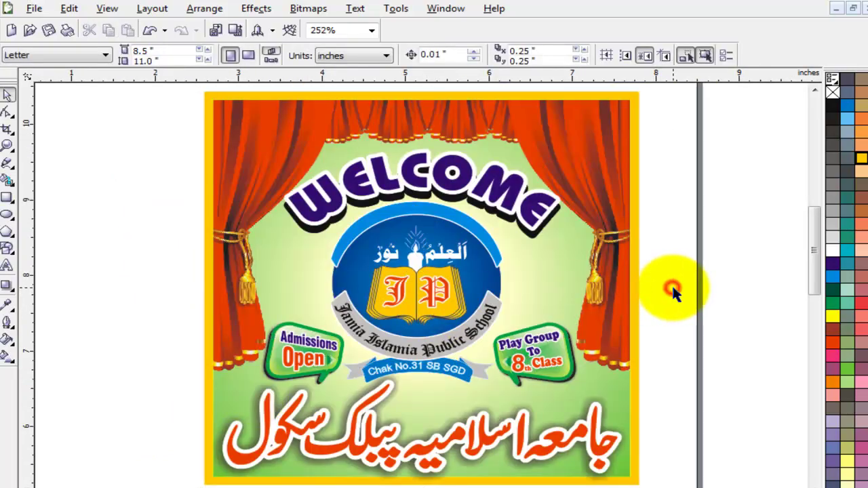
click(685, 351)
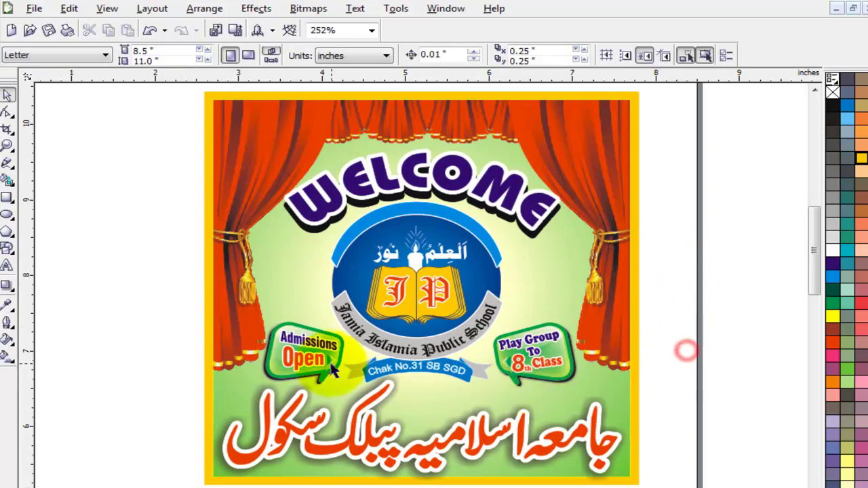
click(316, 359)
click(355, 56)
click(126, 316)
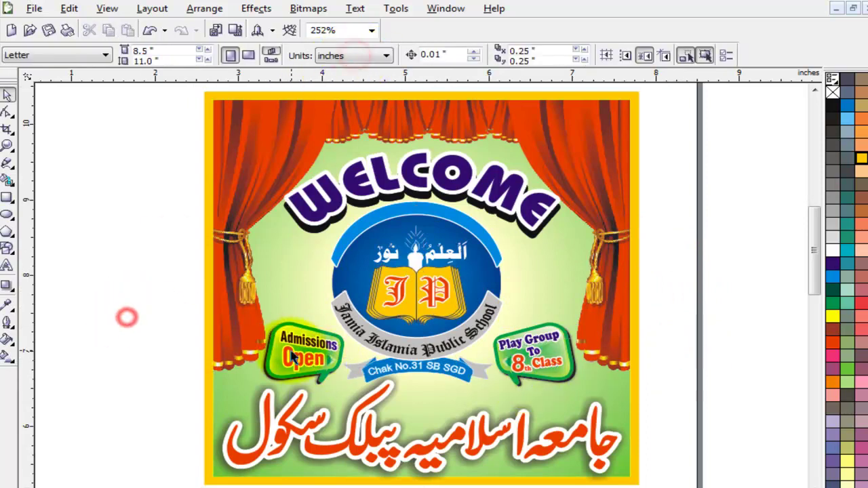
Fully ungroup the Play Group and Admissions Open badges so that their individual shapes can be edited
click(296, 356)
click(357, 56)
click(538, 349)
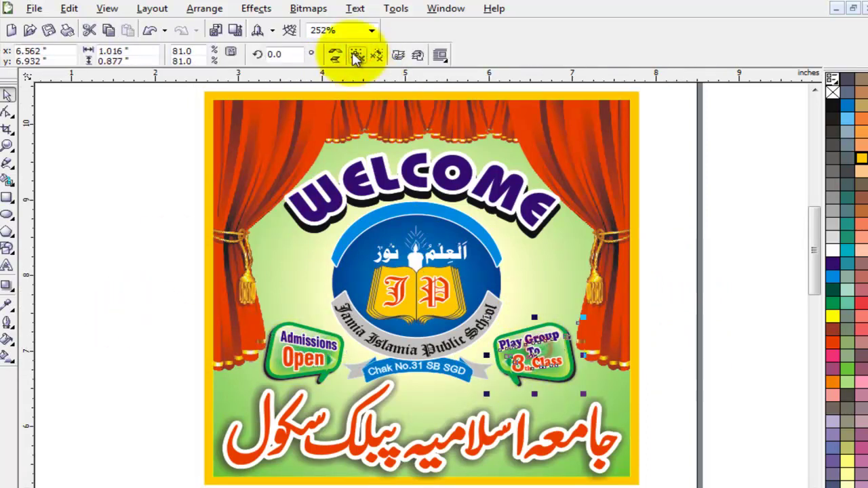
click(377, 55)
click(653, 312)
click(279, 364)
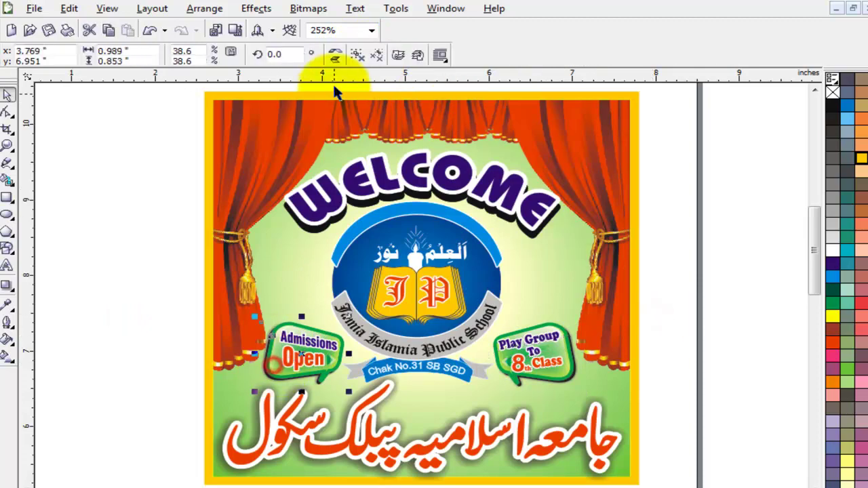
click(374, 54)
click(117, 417)
Fill the backing shape behind the Admissions Open badge with black, keeping its original position
scroll(263, 373, up, 3)
drag(446, 295, 301, 320)
key(ctrl+z)
click(832, 104)
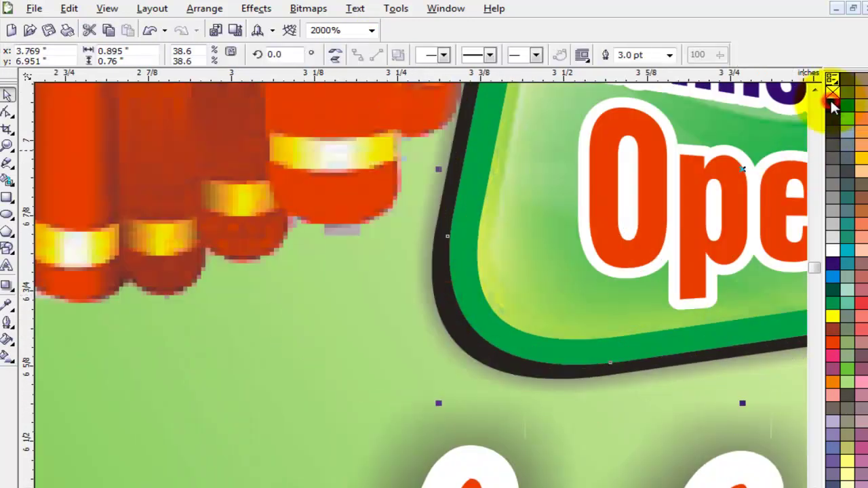
Fill the backing shape behind the Play Group To 8th Class badge with black, keeping its original position
scroll(428, 295, down, 2)
scroll(603, 298, down, 1)
scroll(565, 281, up, 3)
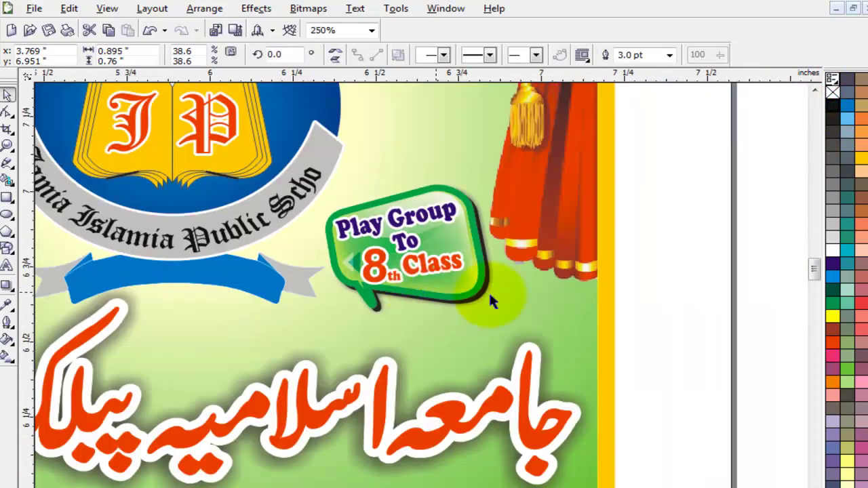
click(577, 339)
drag(553, 237, 621, 233)
key(ctrl+z)
click(832, 102)
scroll(434, 318, down, 2)
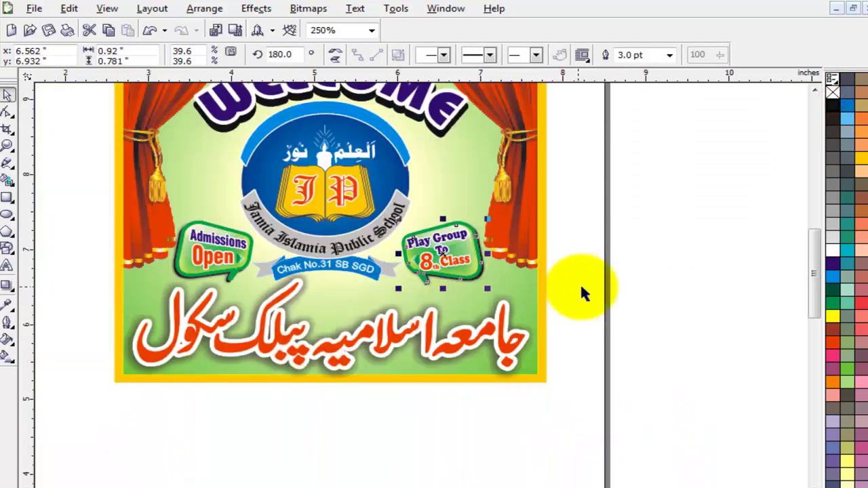
click(587, 283)
key(F4)
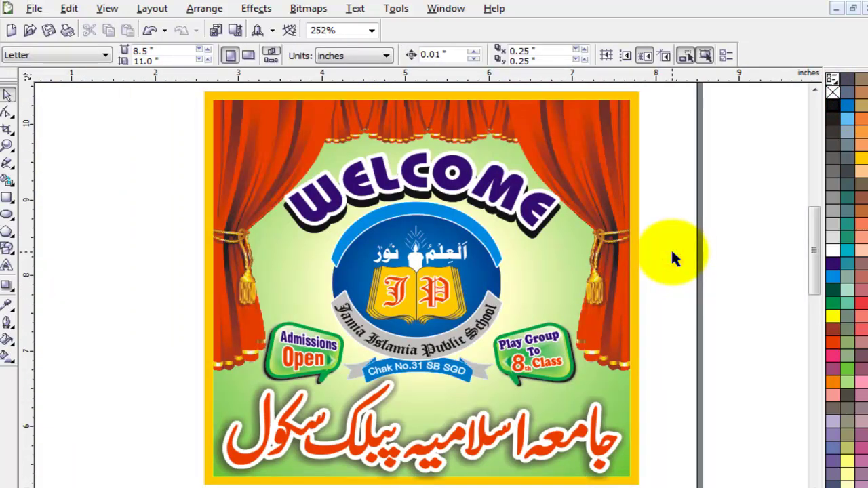
Import the "print line new" file from the Desktop and place it beside the advertisement
click(692, 261)
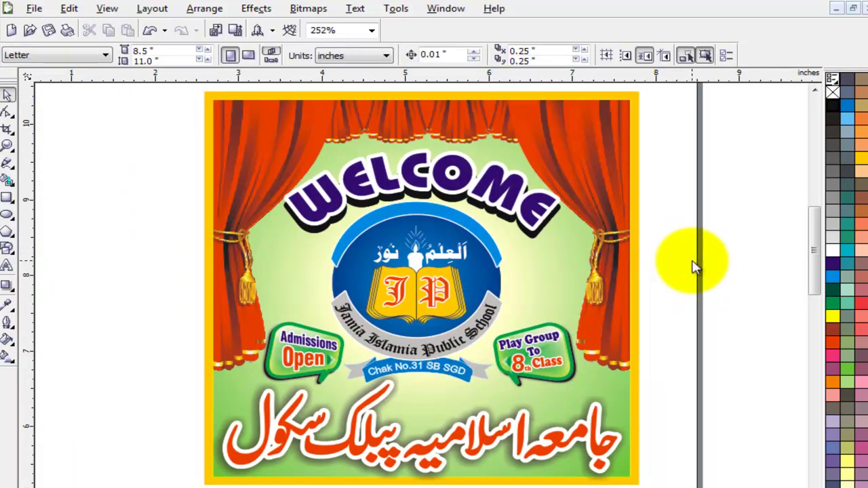
key(ctrl+i)
click(163, 204)
drag(609, 188, 617, 275)
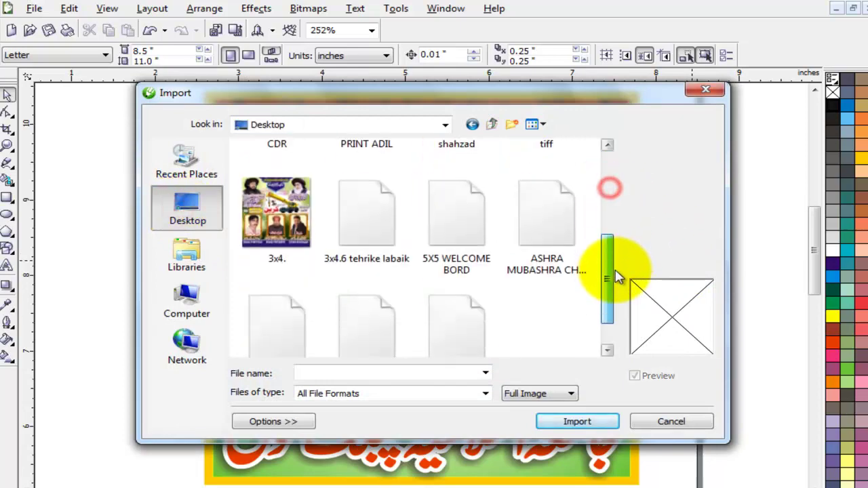
click(356, 324)
click(577, 421)
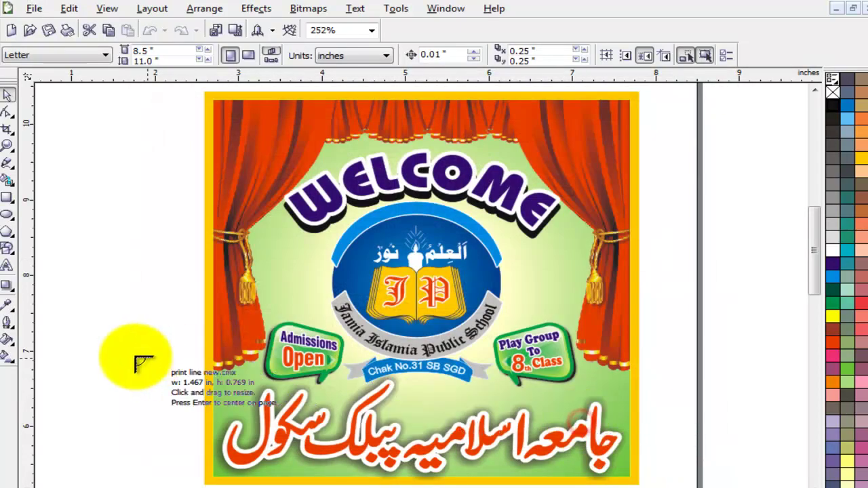
click(135, 356)
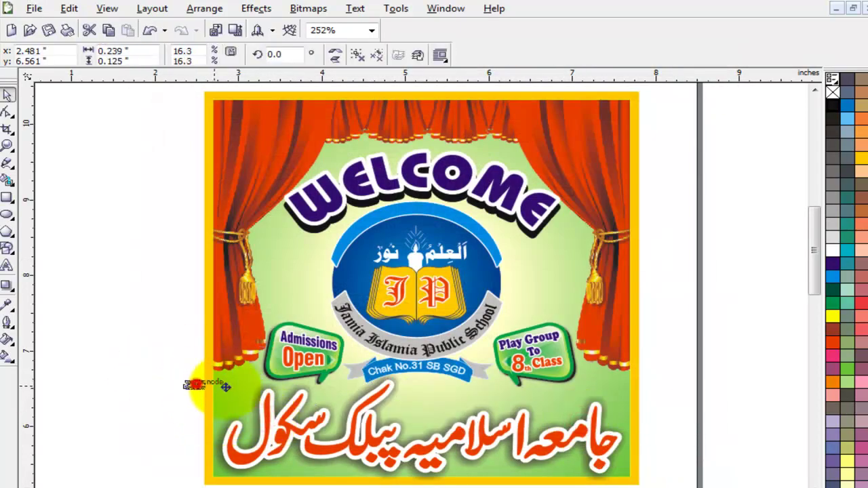
Scale the imported print line to about 0.33 by 0.17 inches and position it below the left curtain
mouse_move(238, 385)
mouse_down()
mouse_move(333, 393)
mouse_move(239, 388)
mouse_up()
scroll(239, 388, up, 2)
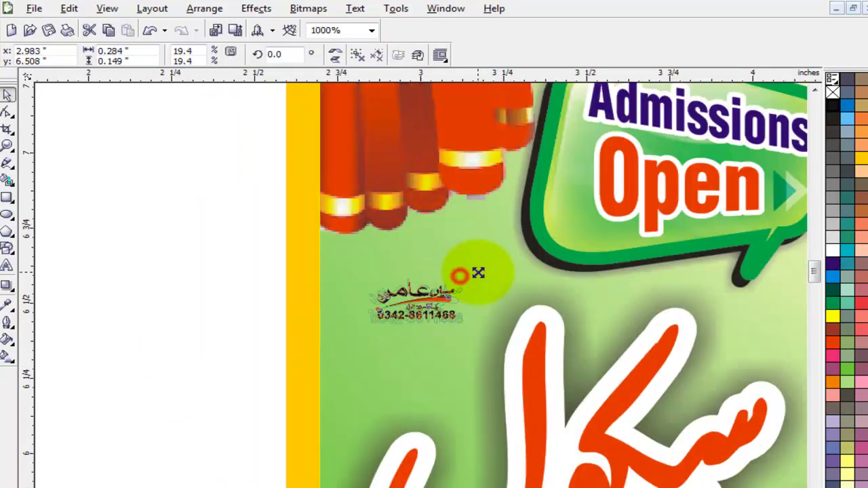
drag(426, 302, 426, 269)
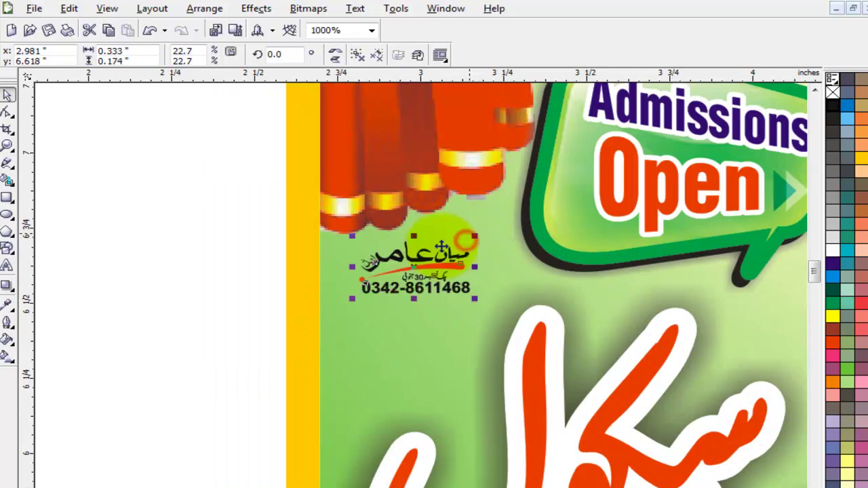
click(178, 347)
scroll(214, 341, down, 4)
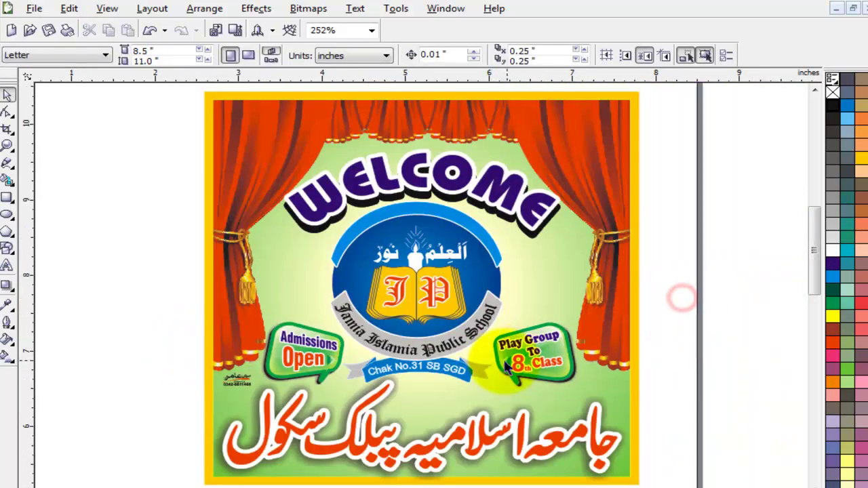
Select the whole advertisement together with the imported print line
scroll(341, 223, down, 2)
drag(217, 123, 568, 381)
key(ctrl+e)
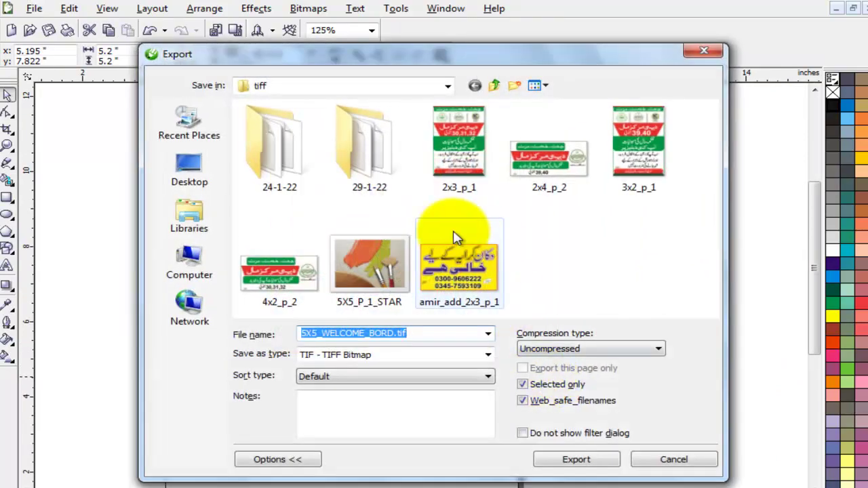
click(387, 270)
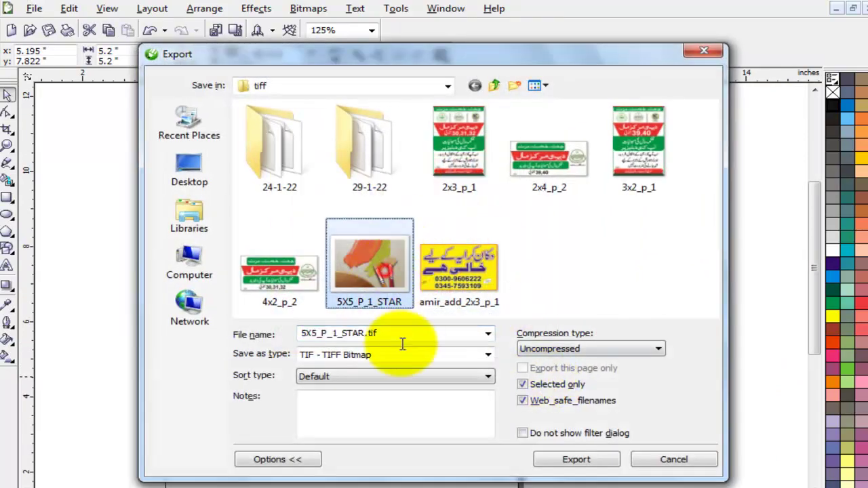
click(563, 349)
click(559, 372)
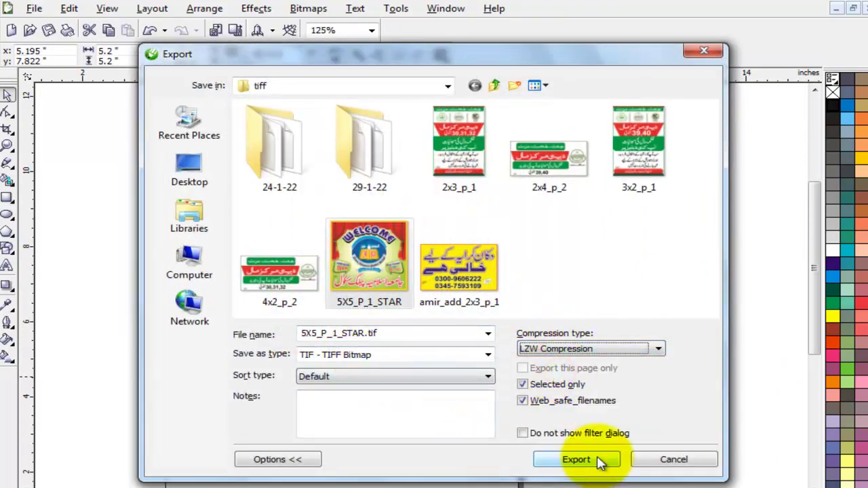
click(578, 460)
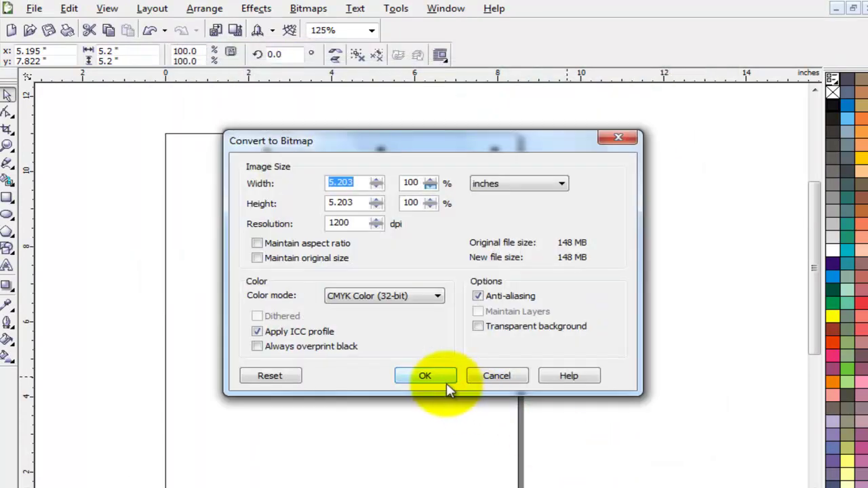
click(493, 376)
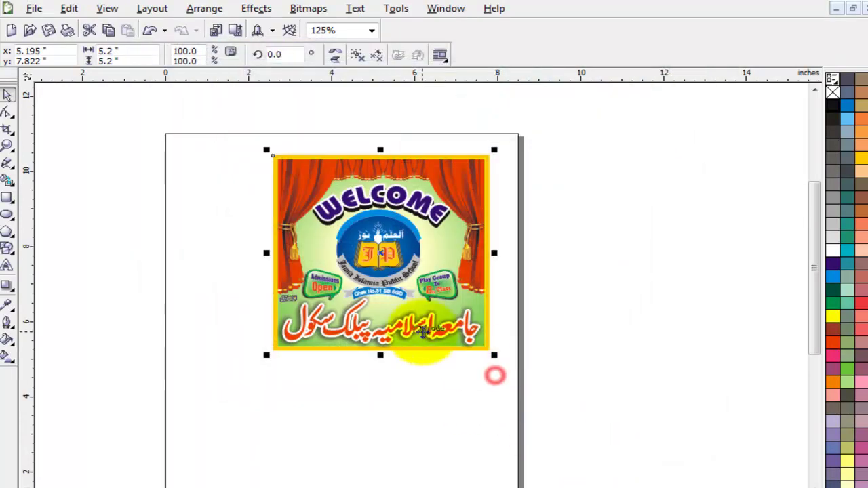
Resize the selected advertisement to 5 by 5 inches
click(129, 52)
text(5)
key(Return)
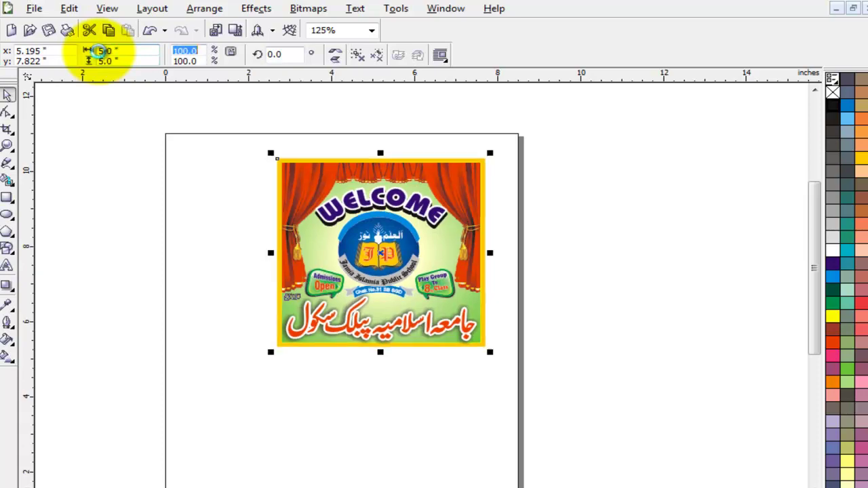
click(601, 234)
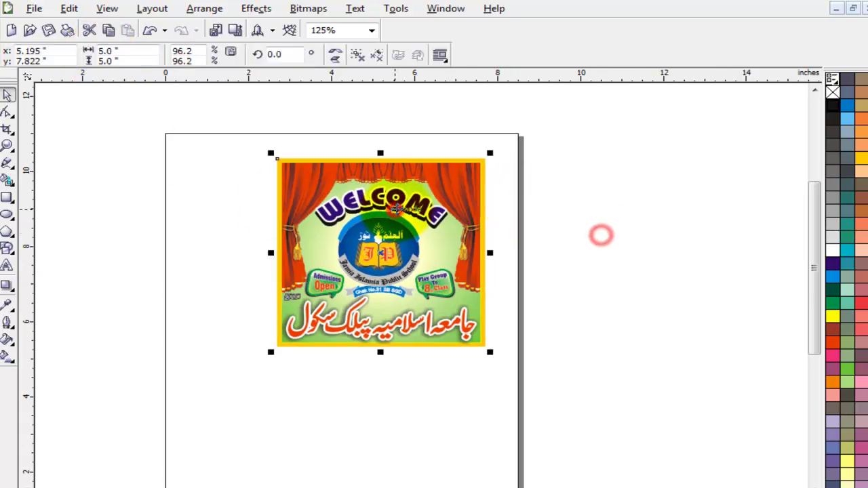
Export the selected advertisement to the tiff folder as 5X5_P_1_STAR.tif, a TIFF bitmap with LZW compression
key(ctrl+e)
click(369, 254)
click(591, 349)
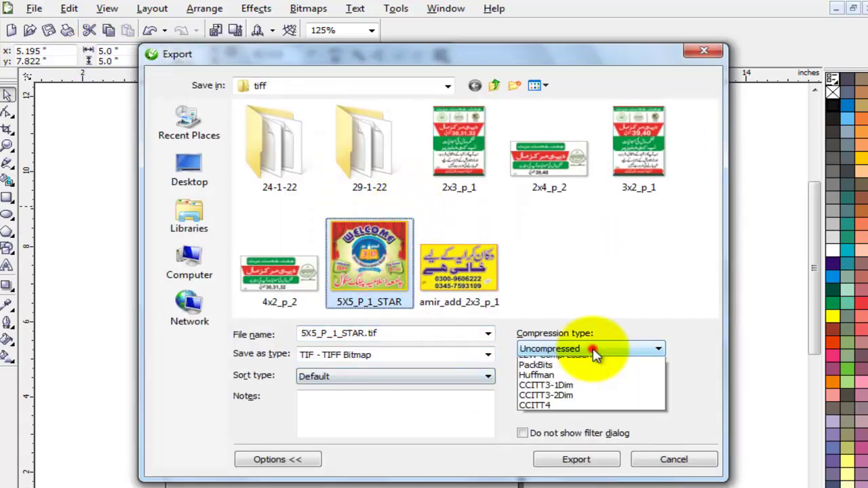
click(581, 373)
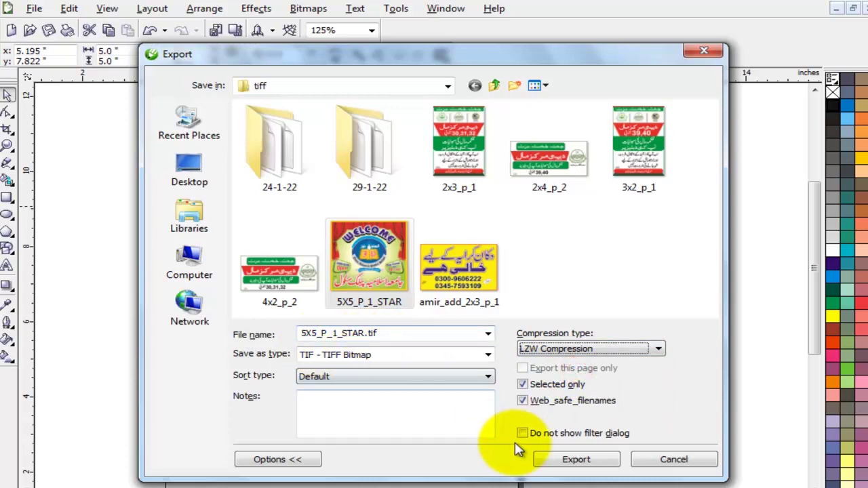
click(588, 460)
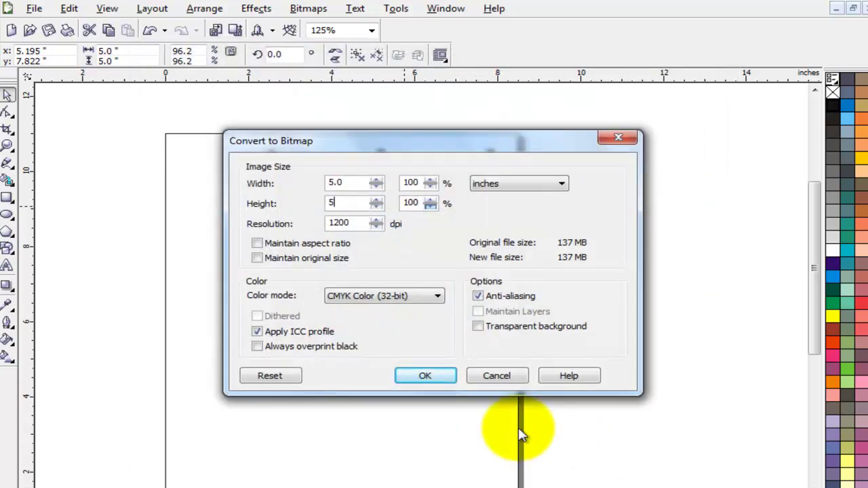
Convert the export to a 5.0 by 5.0 inch bitmap at 1200 dpi in CMYK Color (32-bit) mode
click(384, 296)
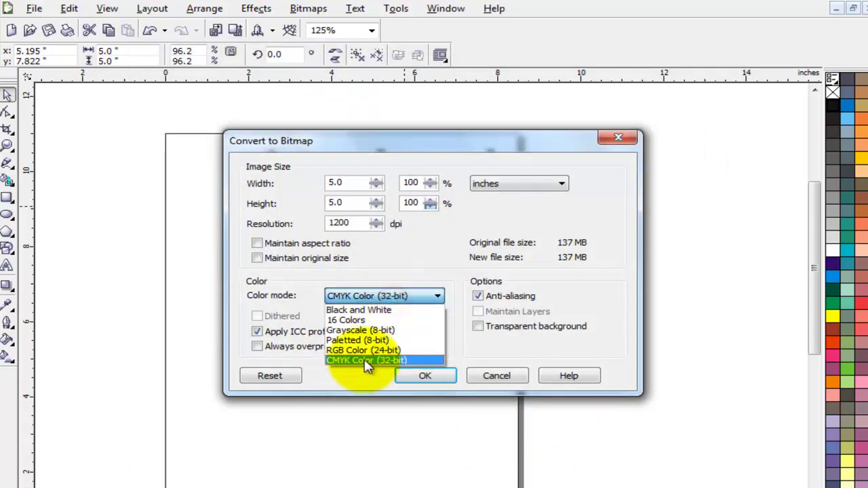
click(363, 360)
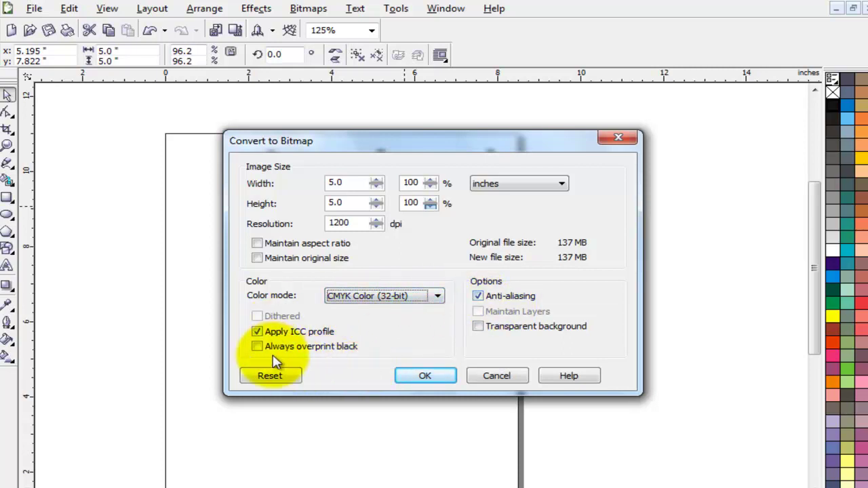
click(424, 379)
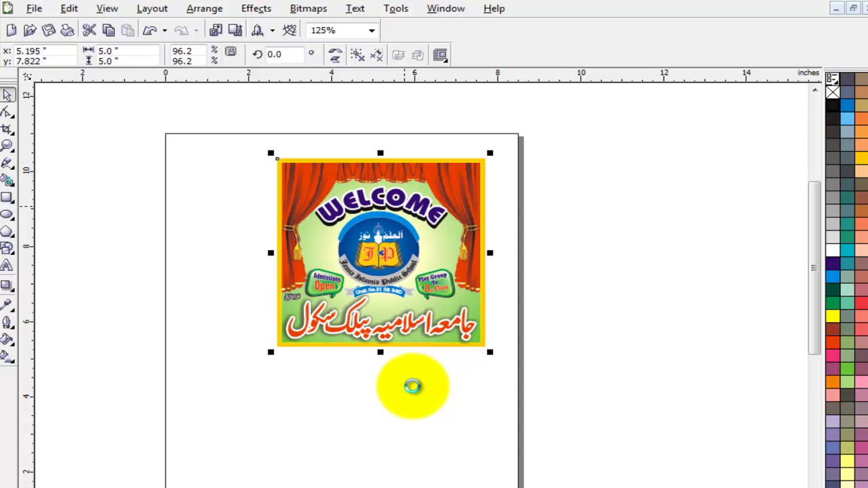
click(432, 405)
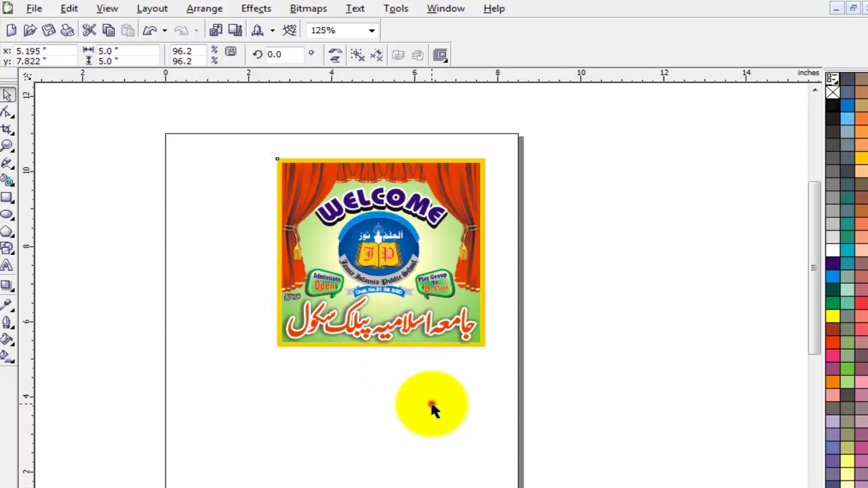
Switch to the desktop, open the tiff folder, preview the exported 5X5_P_1_STAR image and close the preview
click(604, 294)
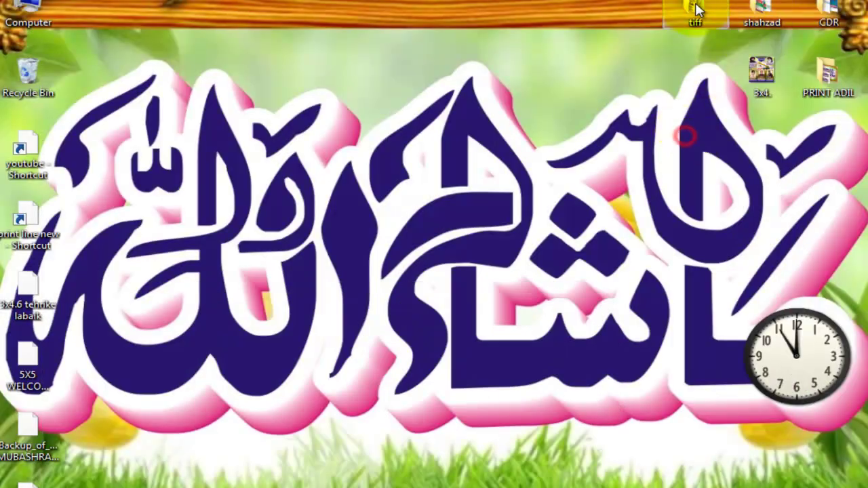
double_click(691, 7)
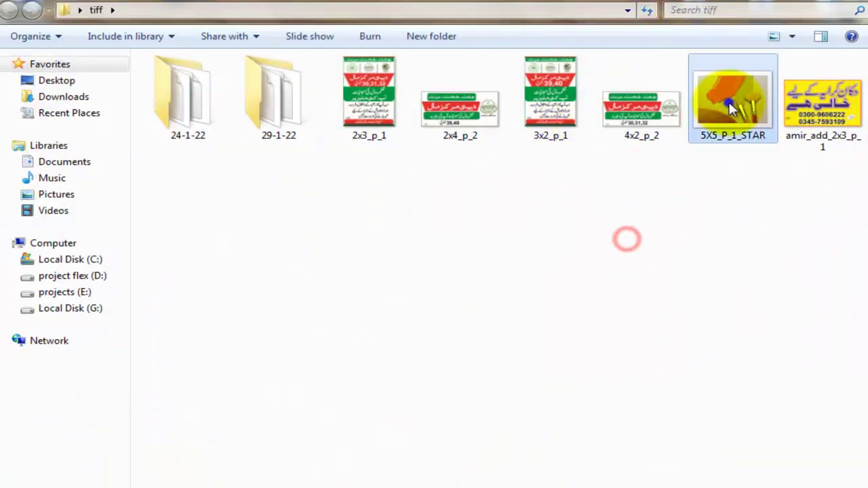
right_click(716, 112)
click(713, 114)
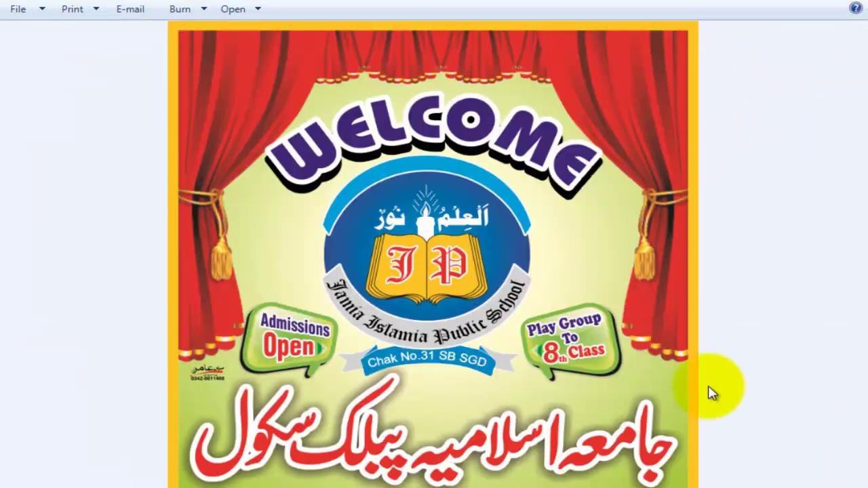
click(758, 404)
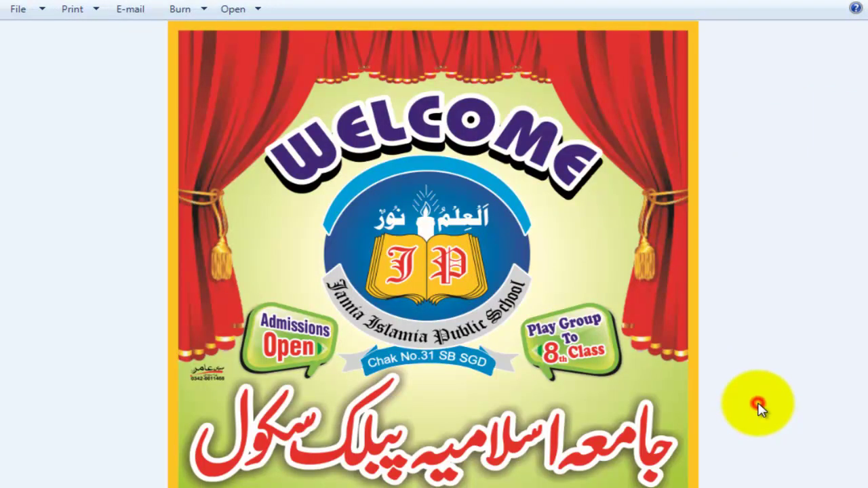
click(733, 336)
click(849, 7)
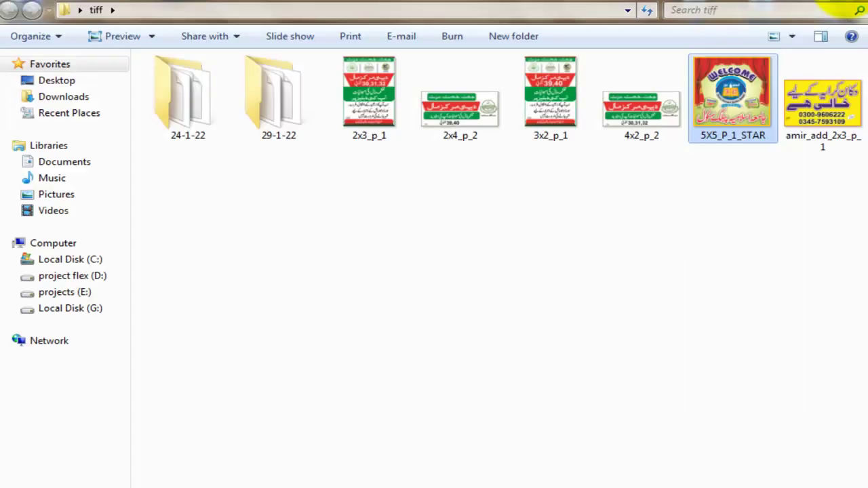